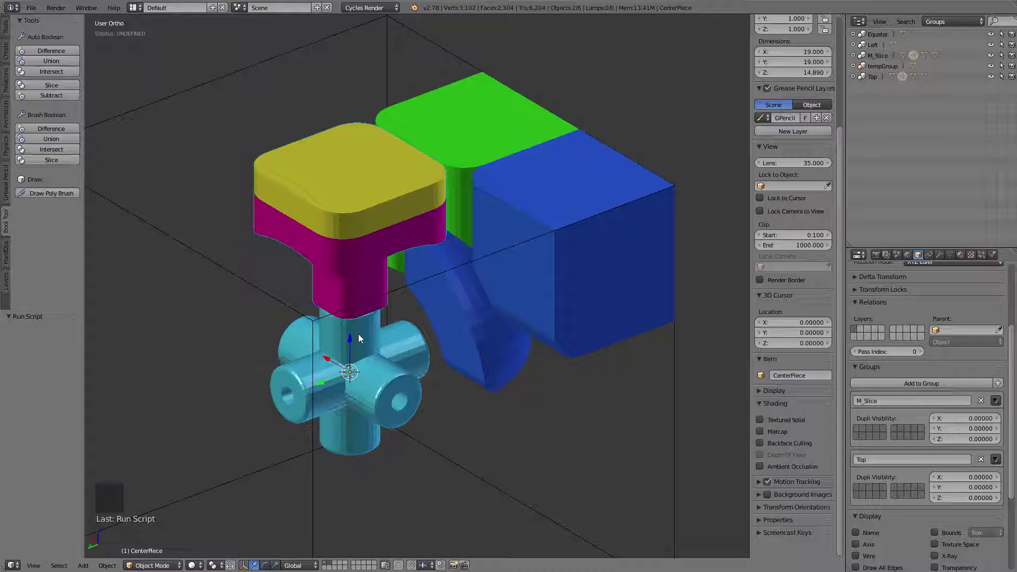
Trackball-rotate the Cutting_Cube box about 37° so its faces slice the pieces at an angle
scroll(582, 380, "down", 2)
middle_click_drag(582, 380, 617, 354)
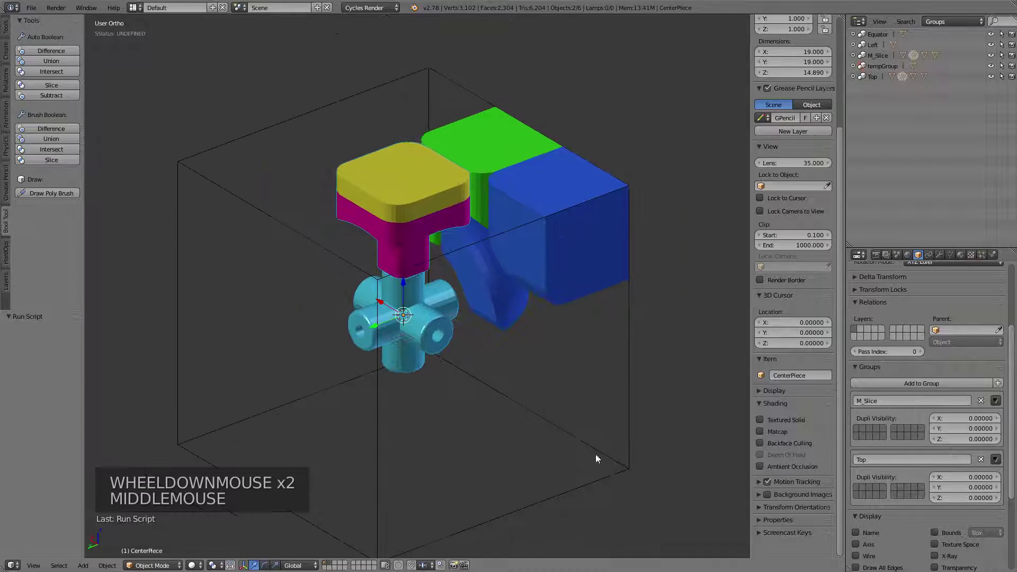
right_click(628, 331)
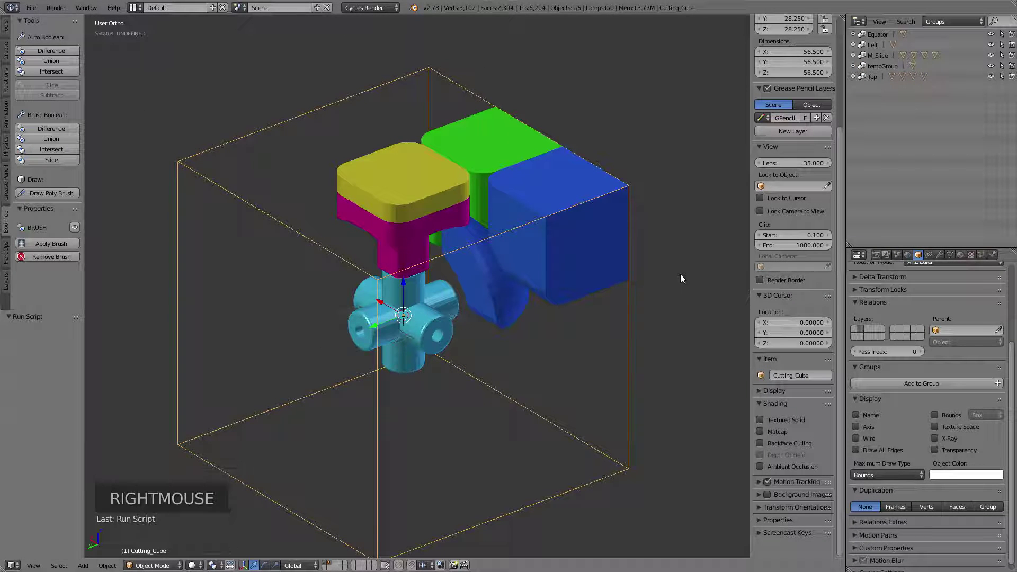
key("r")
key("r")
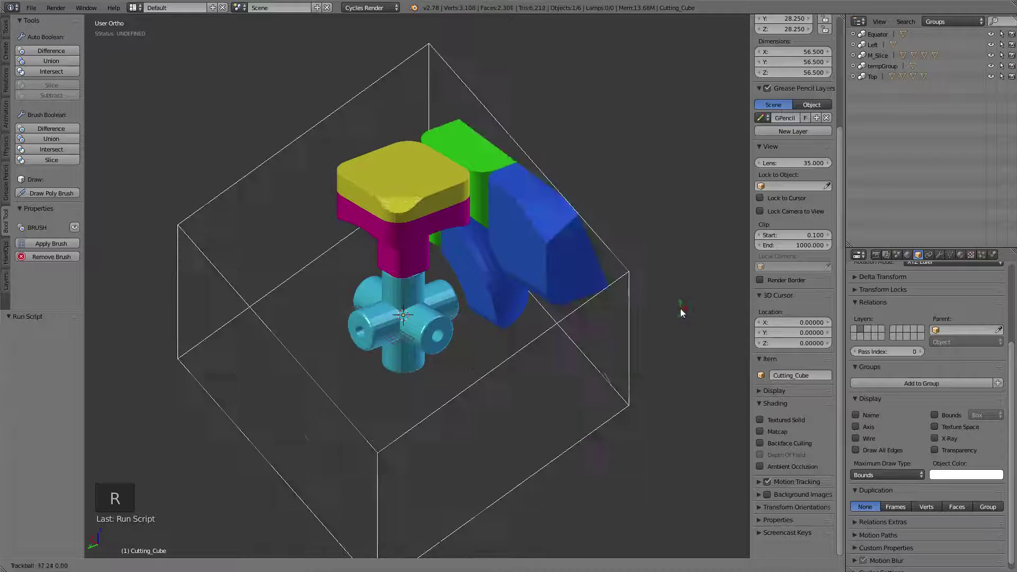
left_click(679, 308)
middle_click_drag(674, 311, 390, 192, "shift")
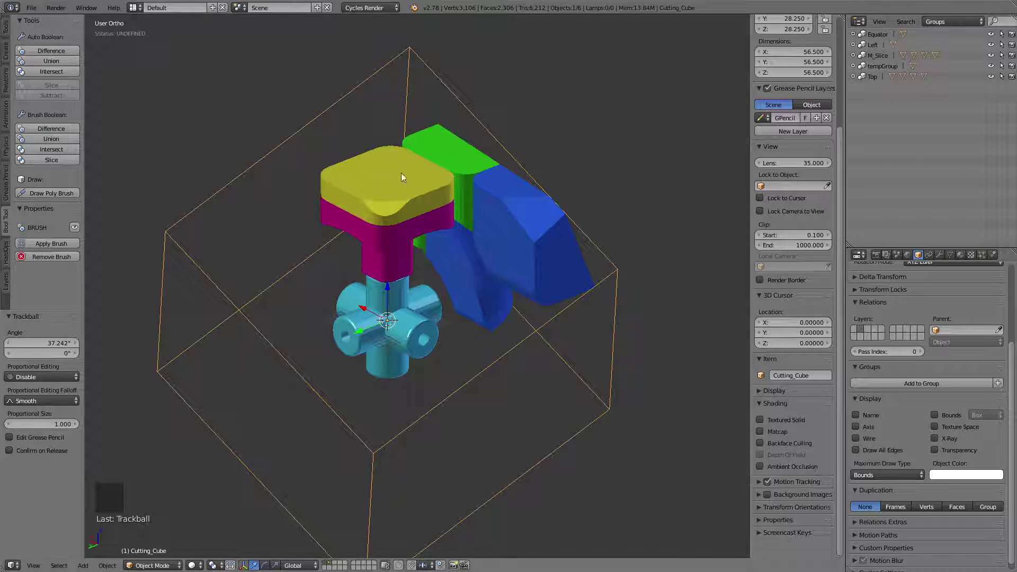
Unlink the cyan core from the Equator and M_Slice groups
right_click(427, 314)
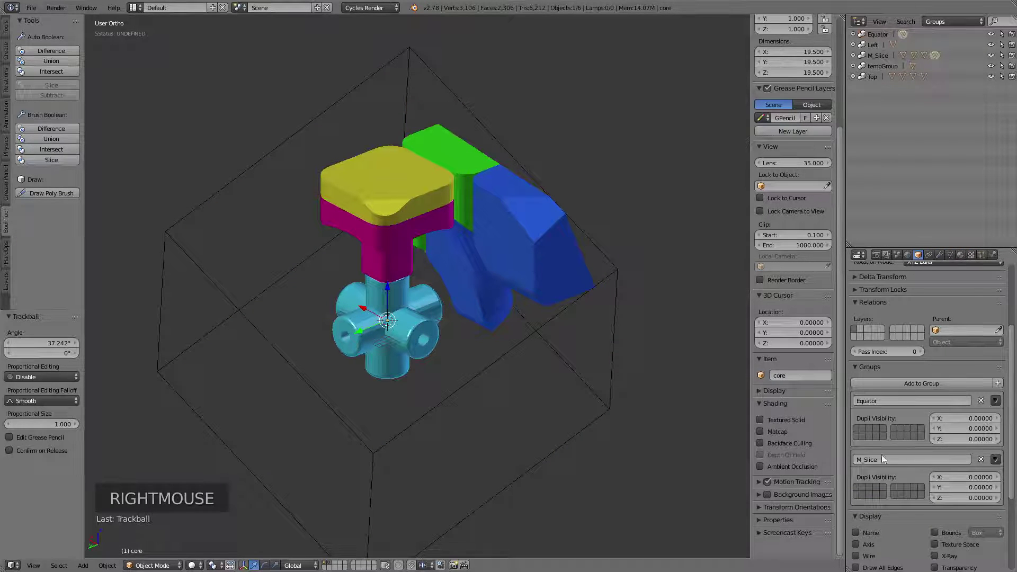
left_click(995, 401)
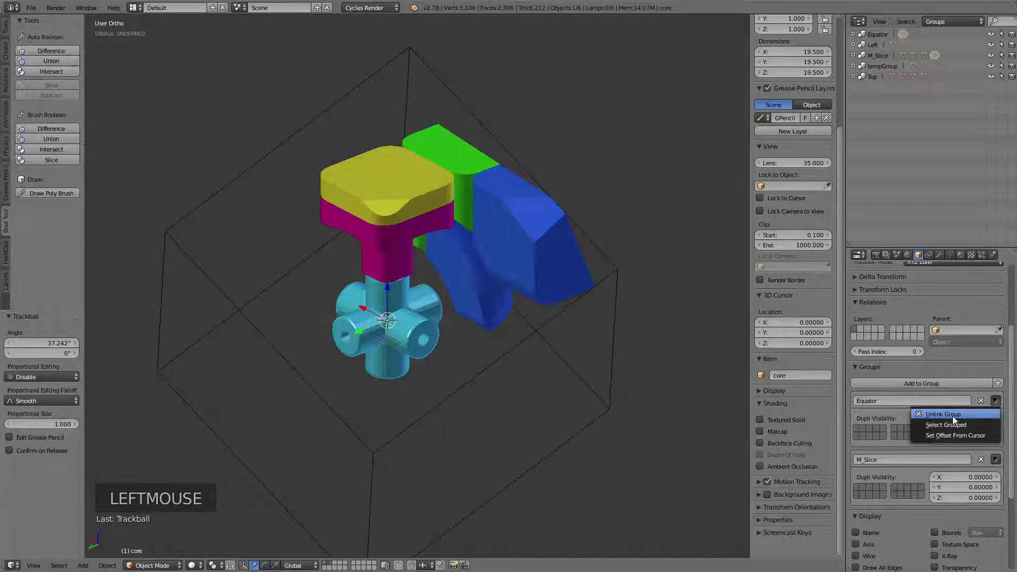
left_click(952, 415)
left_click(994, 401)
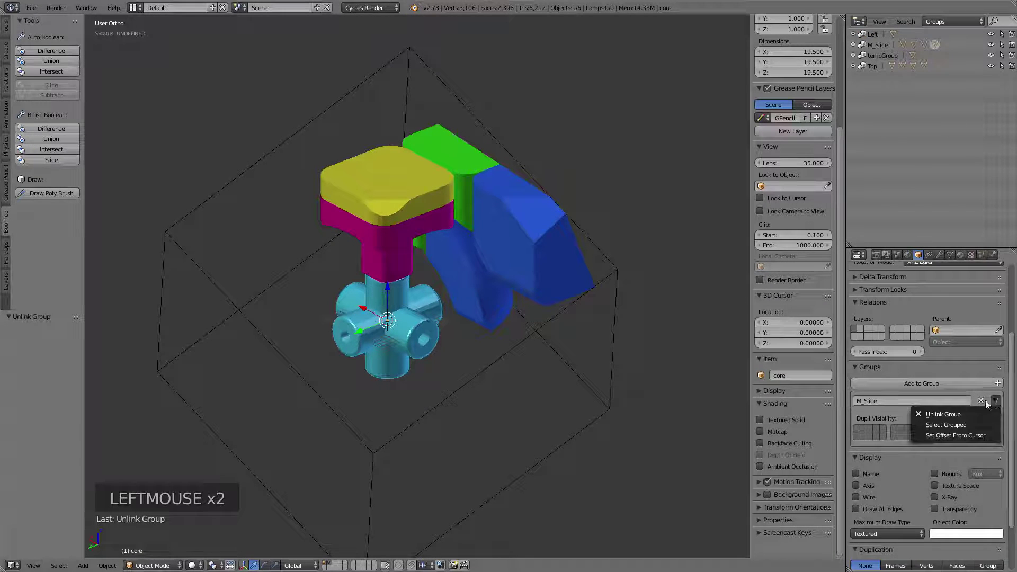
left_click(961, 411)
Remove CenterPiece from the Top group and CenterCap from tempGroup
right_click(388, 246)
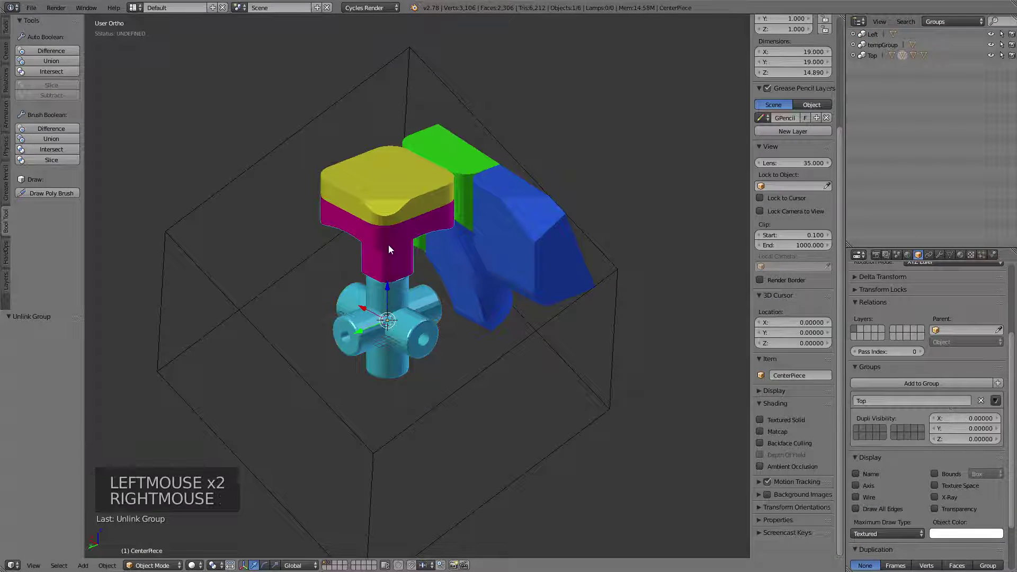
left_click(994, 400)
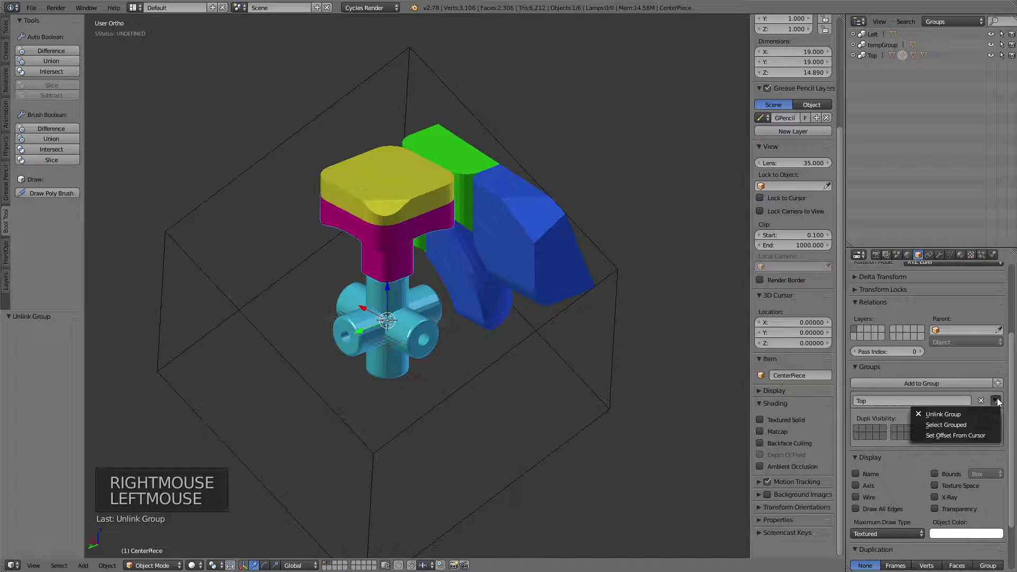
left_click(956, 413)
right_click(373, 208)
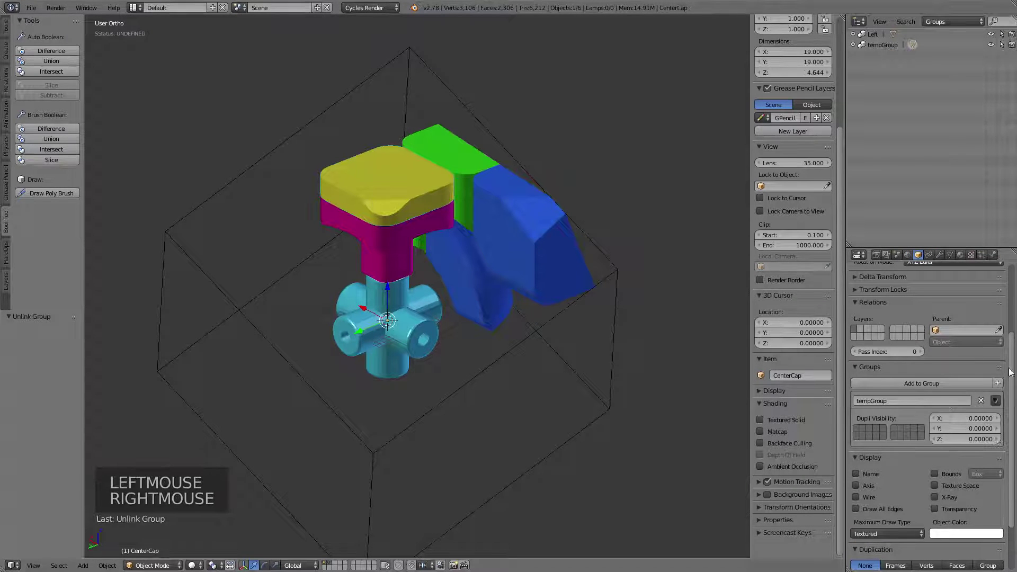
left_click(995, 400)
left_click(934, 412)
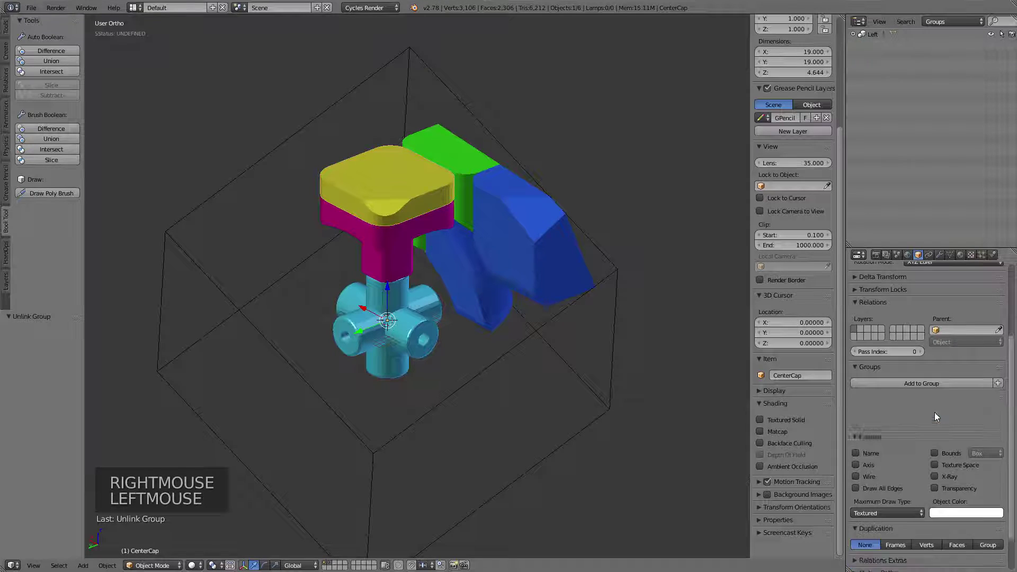
Remove the blue CornerPiece.002 from the Left group
right_click(477, 174)
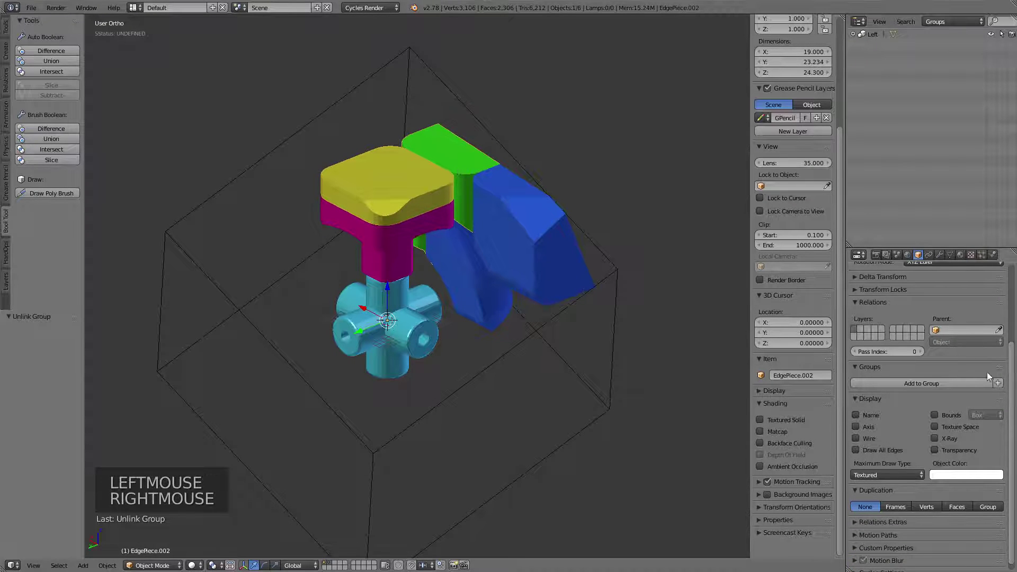
right_click(517, 215)
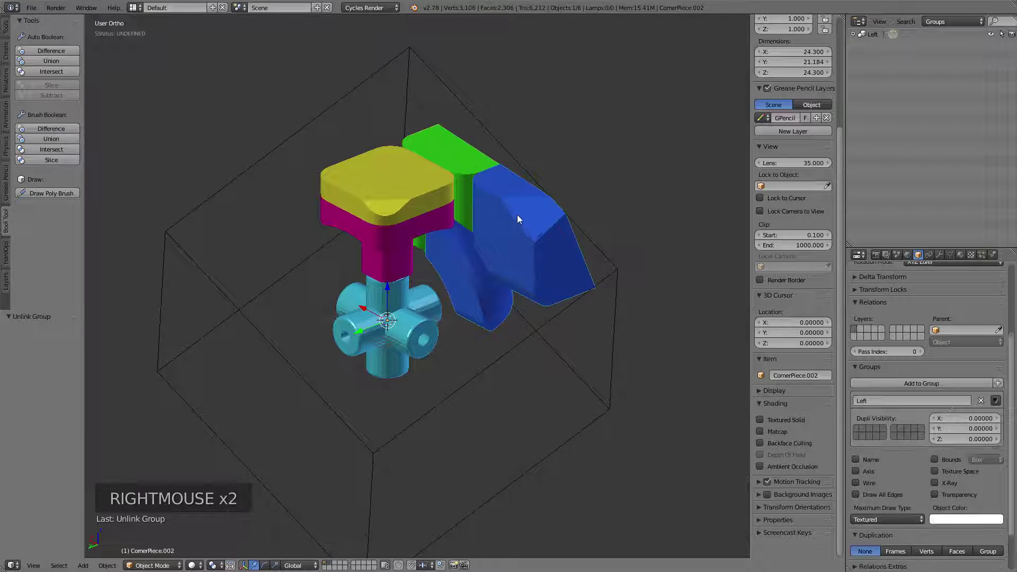
left_click(981, 402)
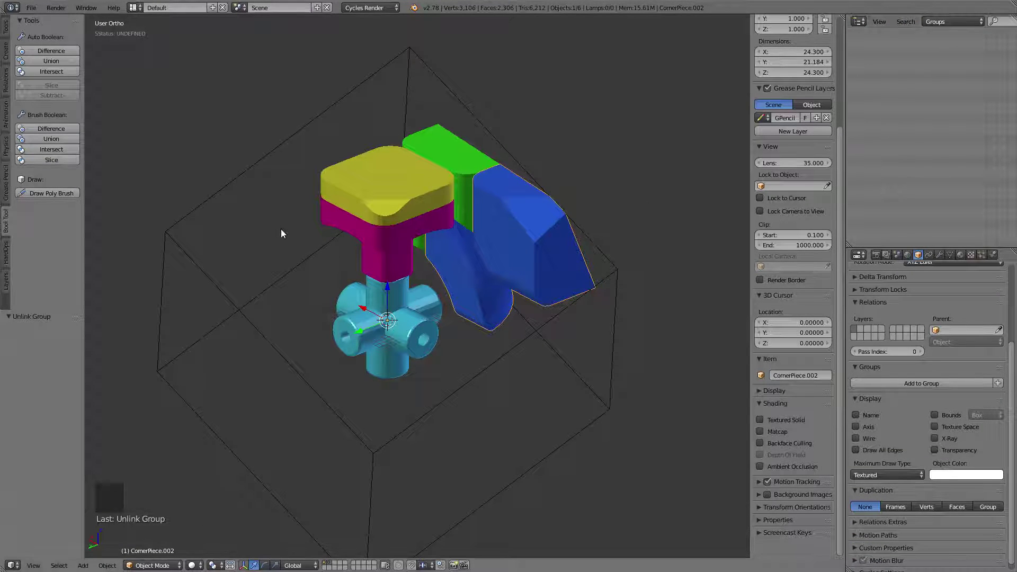
Select CenterCap and, in Edit Mode, select the yellow cap's top faces
right_click(386, 180)
middle_click_drag(385, 180, 355, 170, "shift")
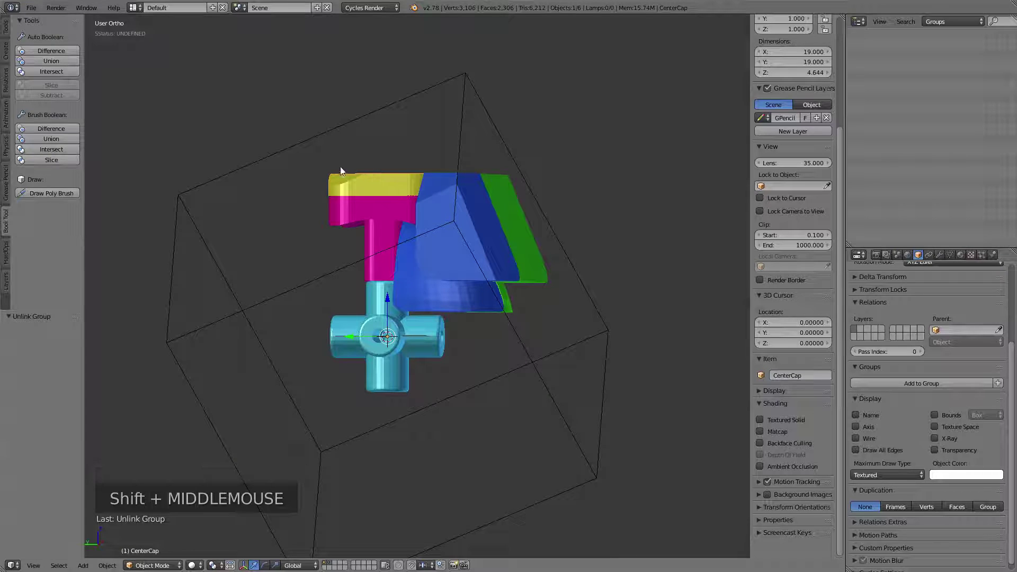
mouse_move(381, 184)
middle_mouse_down("shift")
mouse_move(434, 218)
mouse_move(378, 216)
mouse_move(525, 213)
mouse_move(389, 181)
middle_mouse_up("shift")
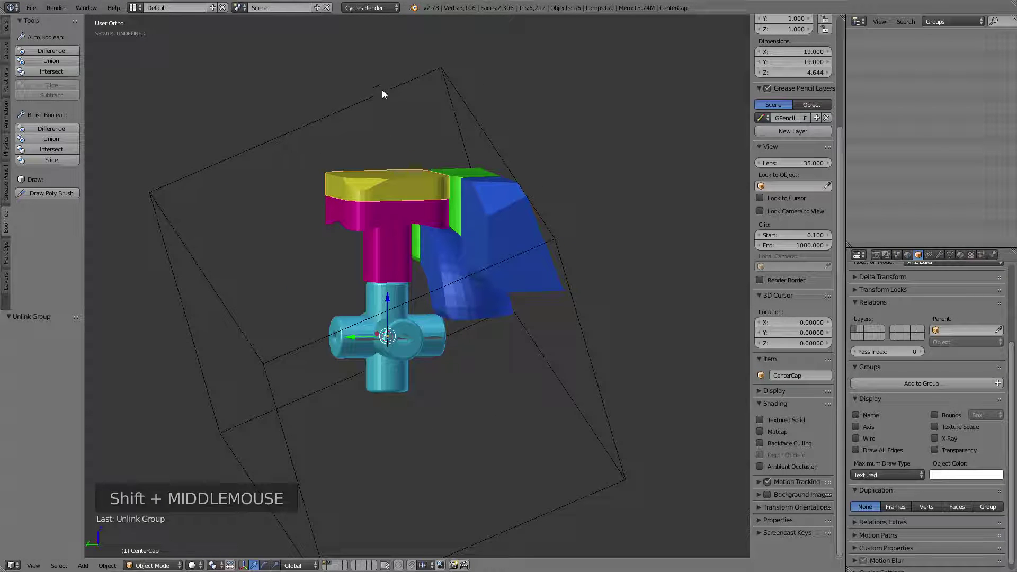
middle_click_drag(423, 163, 412, 302, "shift")
scroll(440, 208, "down", 2)
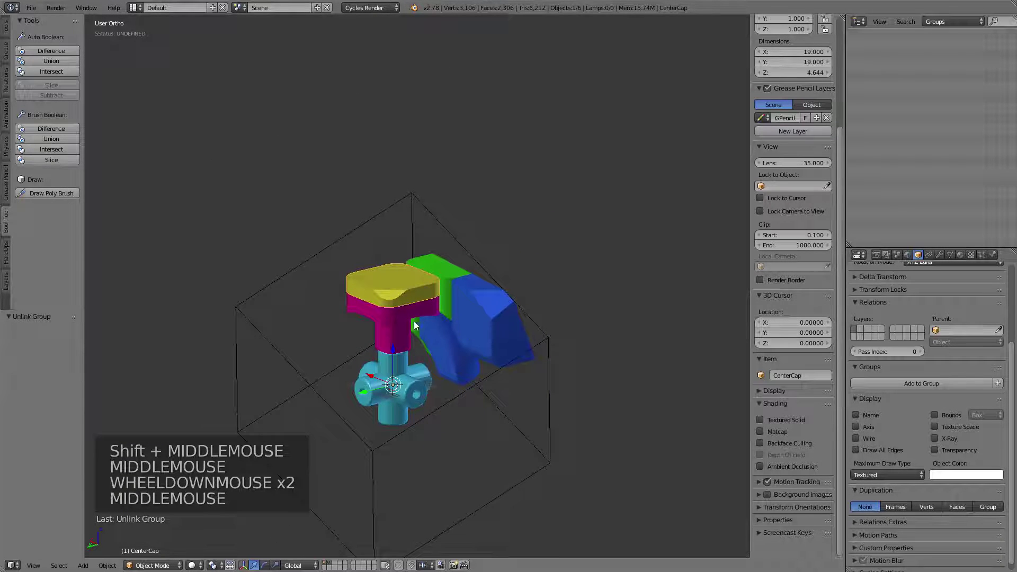
key("Tab")
right_click(419, 289)
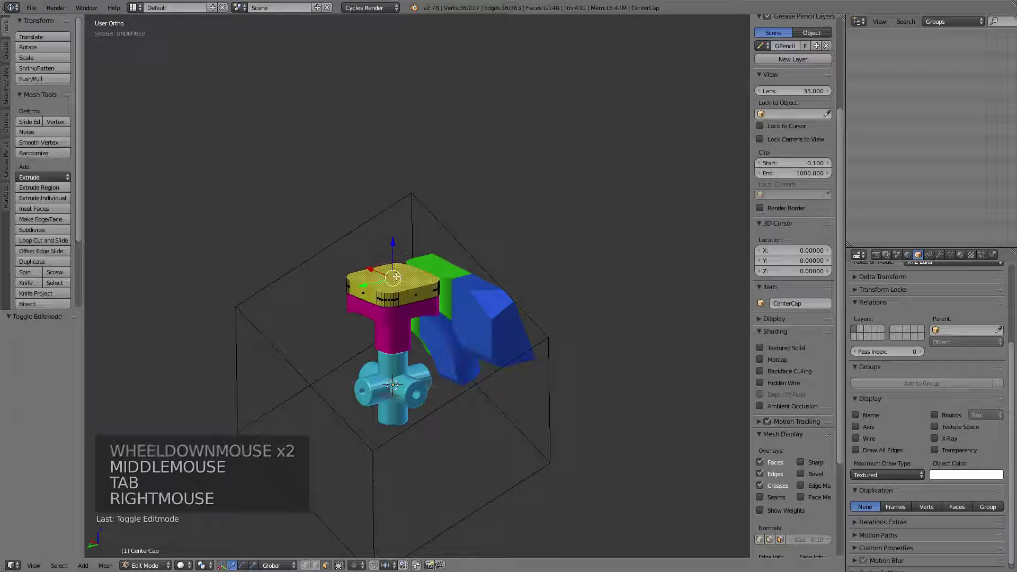
middle_click_drag(521, 300, 397, 244, "shift")
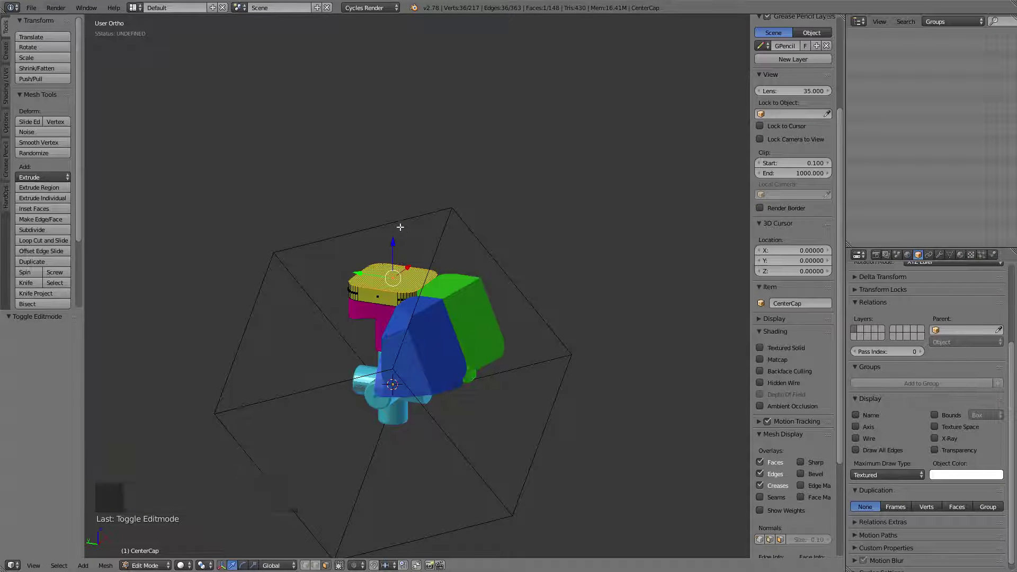
middle_click_drag(331, 225, 489, 176, "shift")
scroll(479, 240, "down", 2)
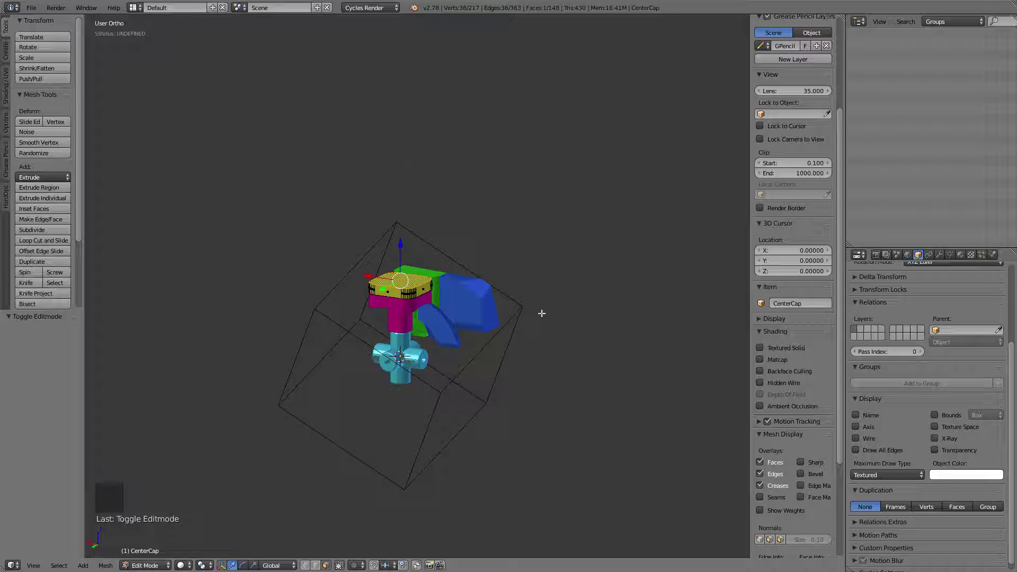
Move the cap's top faces 80 units up along Z and return to Object Mode
key("g")
key("z")
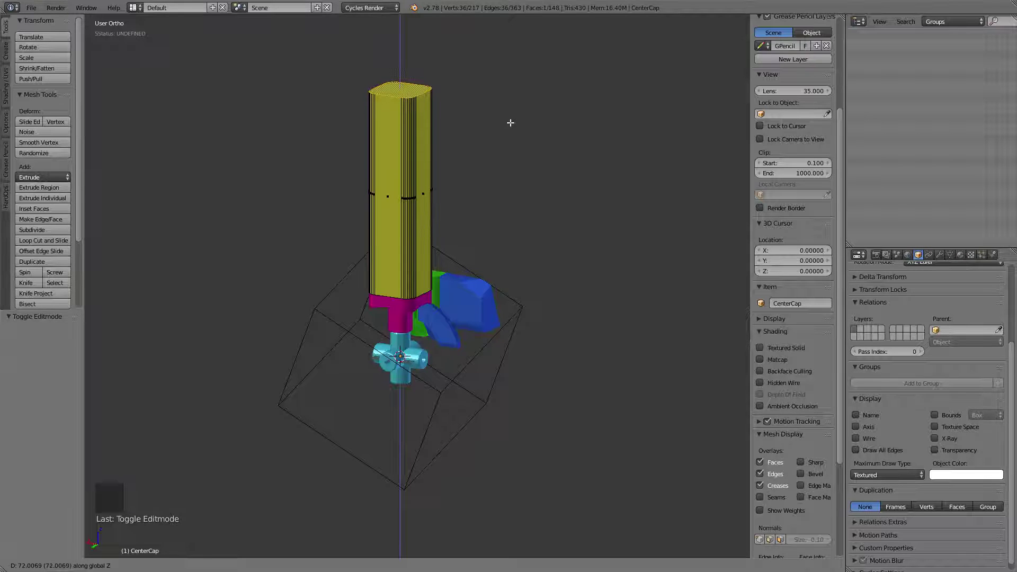
type("80")
key("Return")
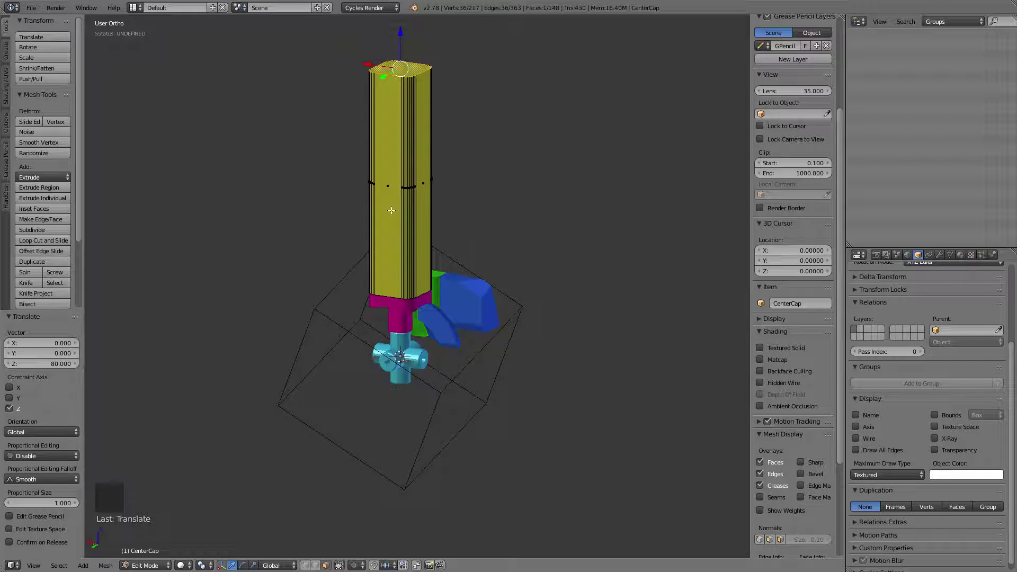
key("Tab")
middle_click_drag(450, 287, 344, 278, "shift")
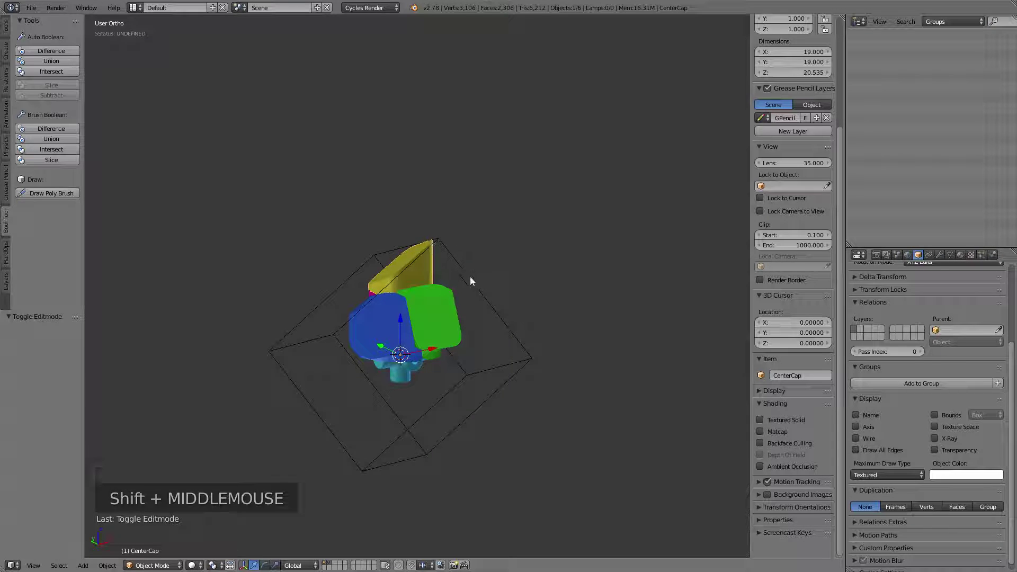
In Edit Mode on EdgePiece.002, raise the green top face 80 units along Z
middle_click_drag(468, 276, 476, 276, "shift")
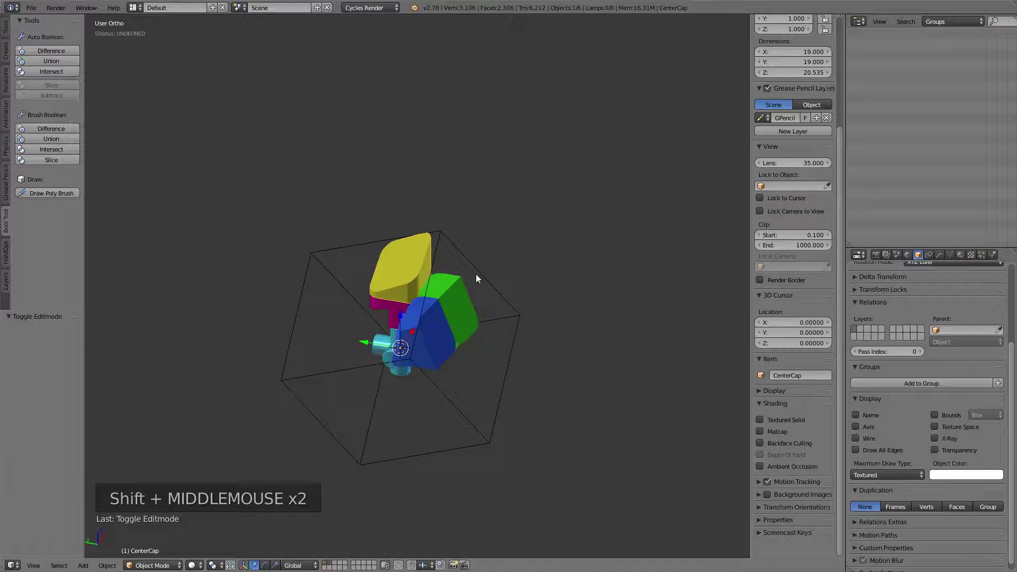
right_click(453, 299)
key("Tab")
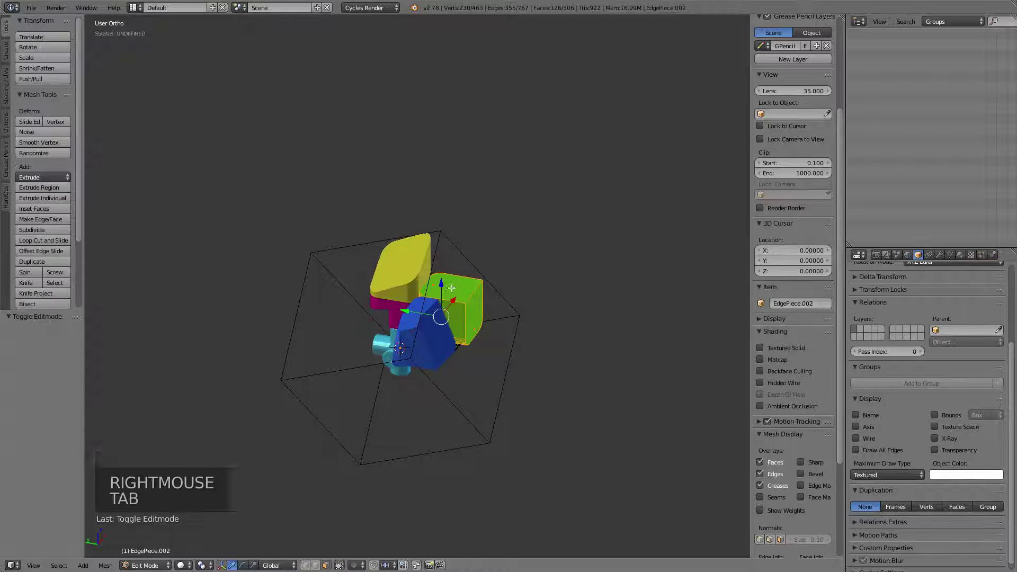
right_click(451, 287)
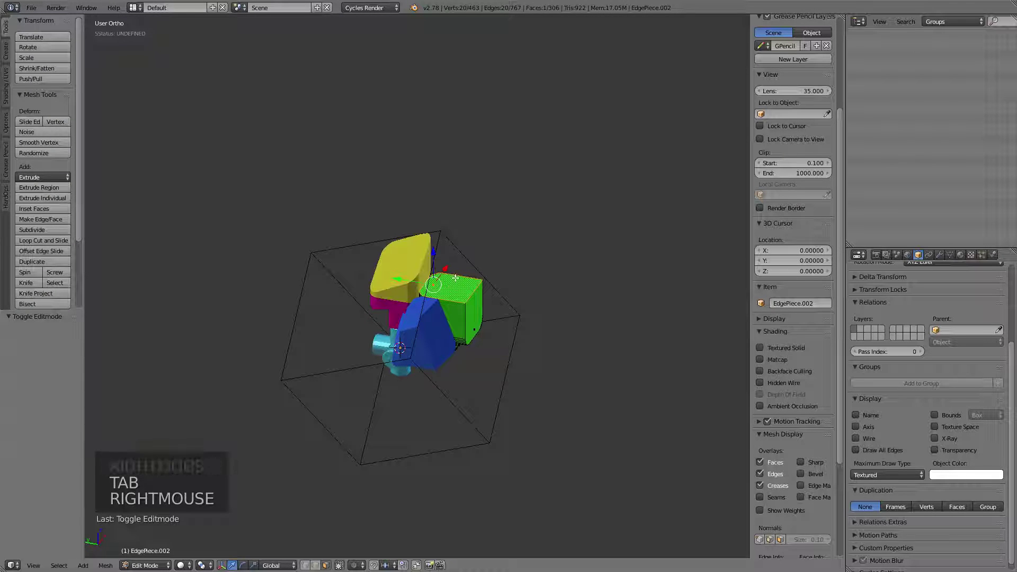
key("g")
key("g")
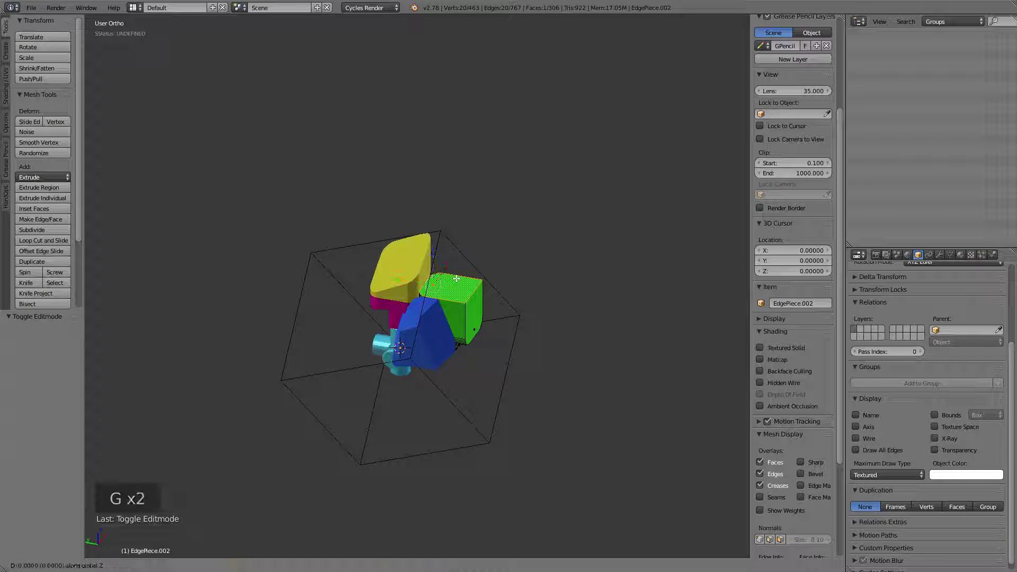
type("80")
key("Return")
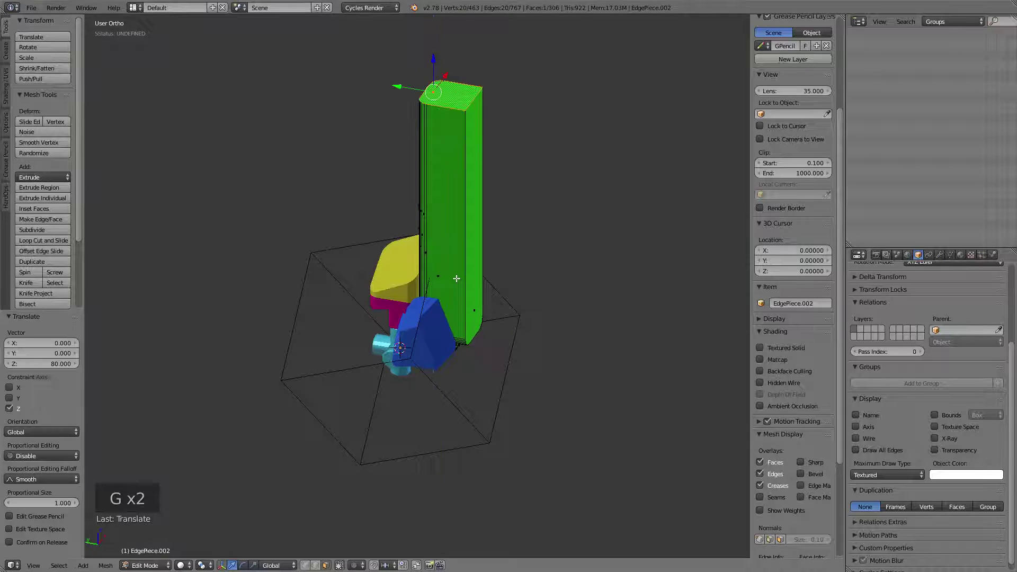
Move the green column's side face -80 along Y and return to Object Mode
left_click(474, 219)
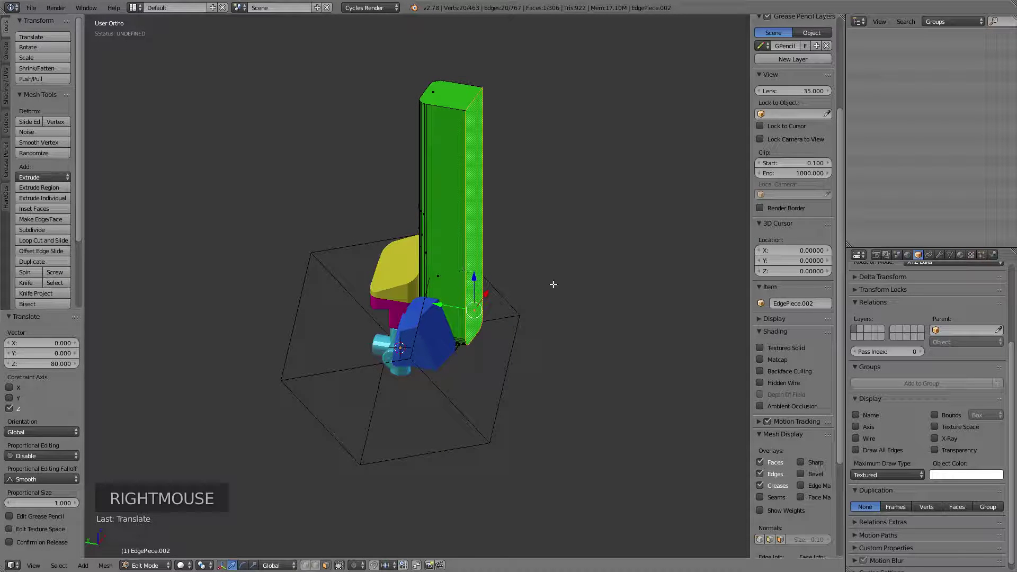
key("g")
key("g")
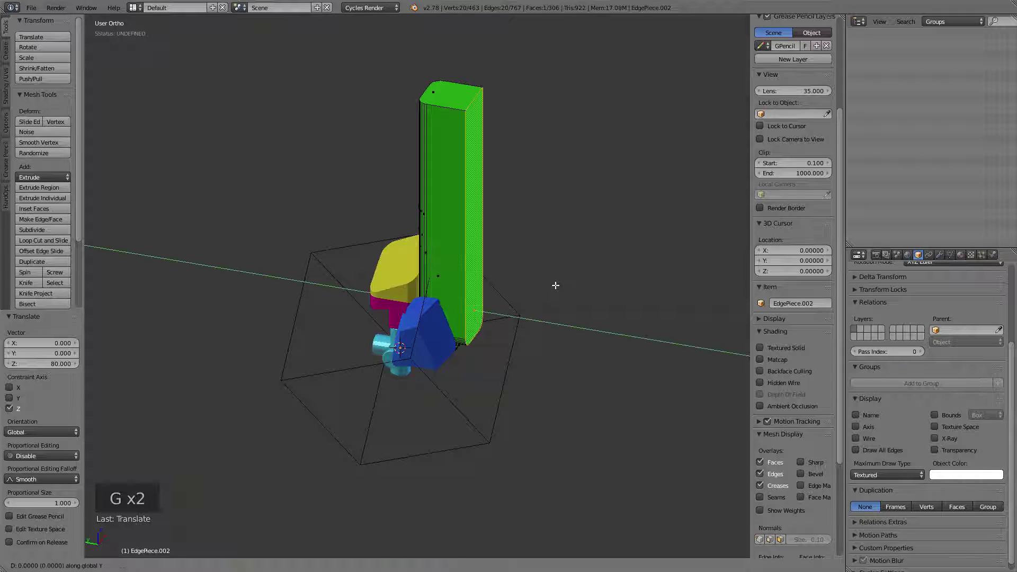
type("80")
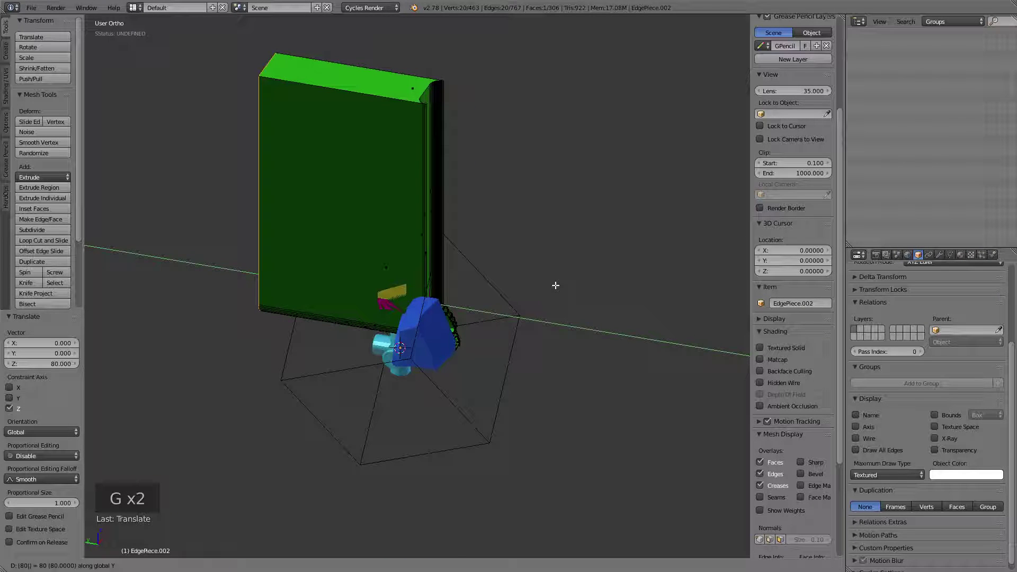
type("-")
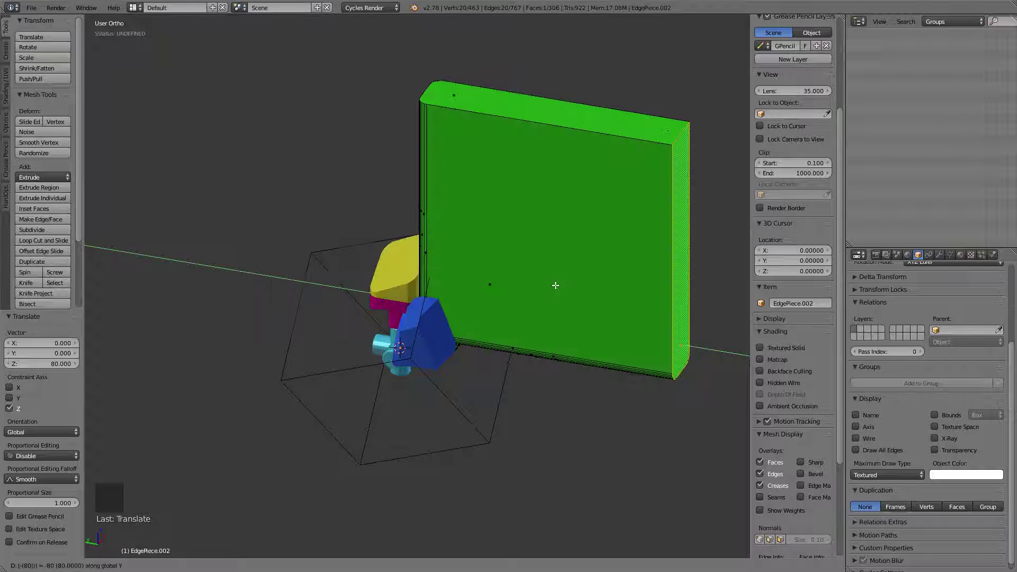
key("Return")
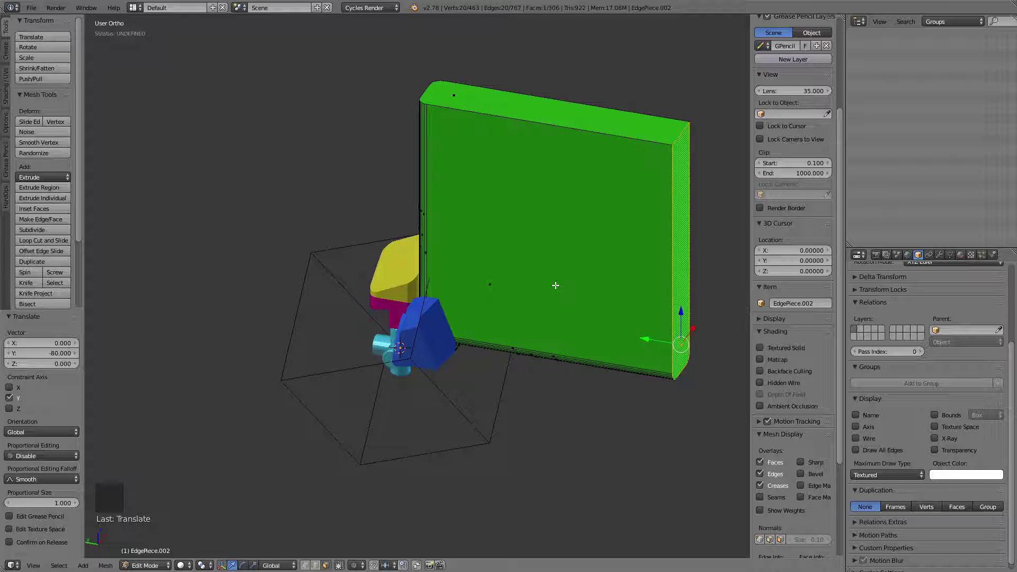
key("Tab")
middle_click_drag(570, 299, 637, 300, "shift")
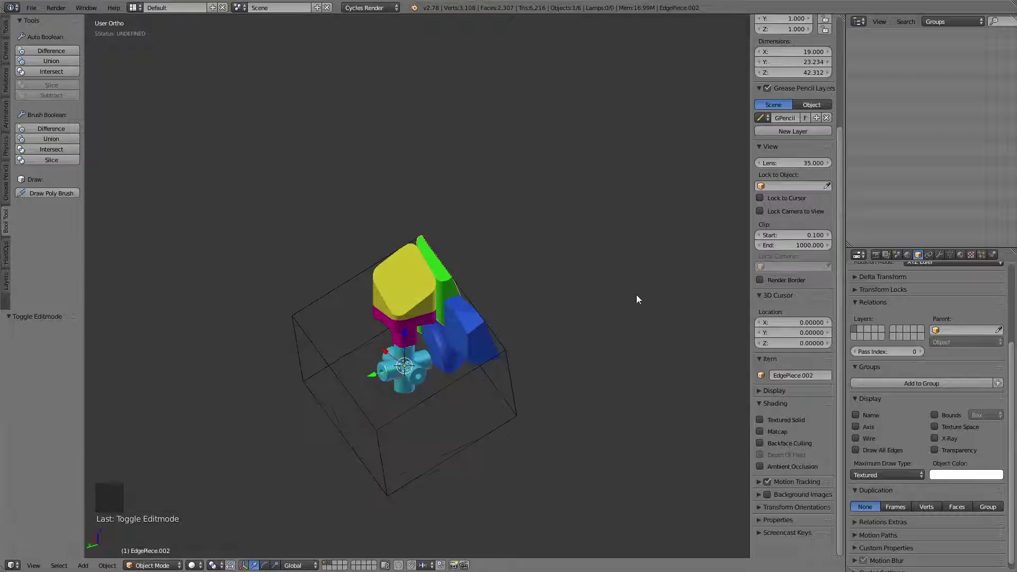
In Edit Mode on CornerPiece.002, raise the blue top face 80 units along Z
right_click(466, 339)
key("Tab")
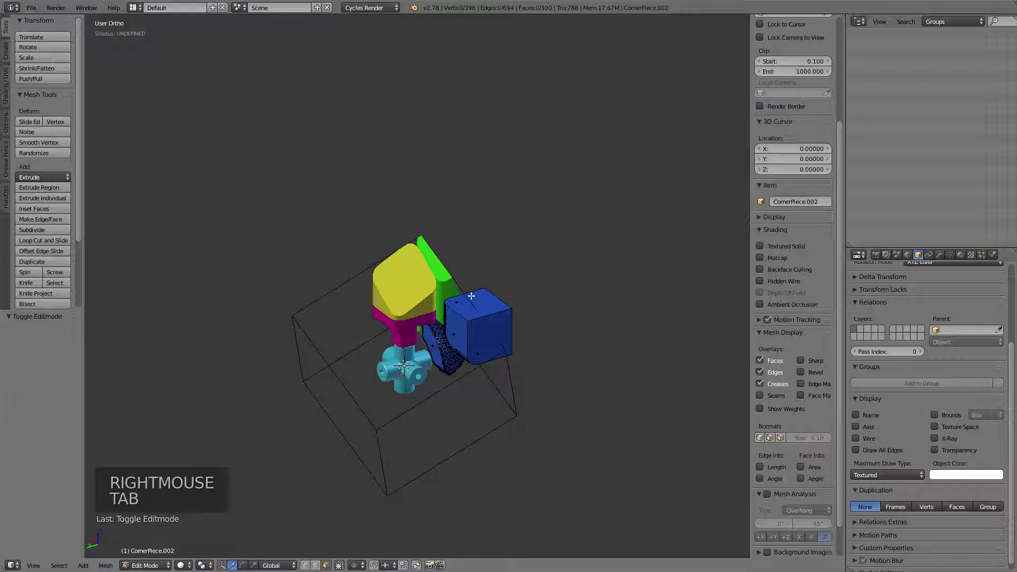
right_click(485, 303)
key("g")
key("g")
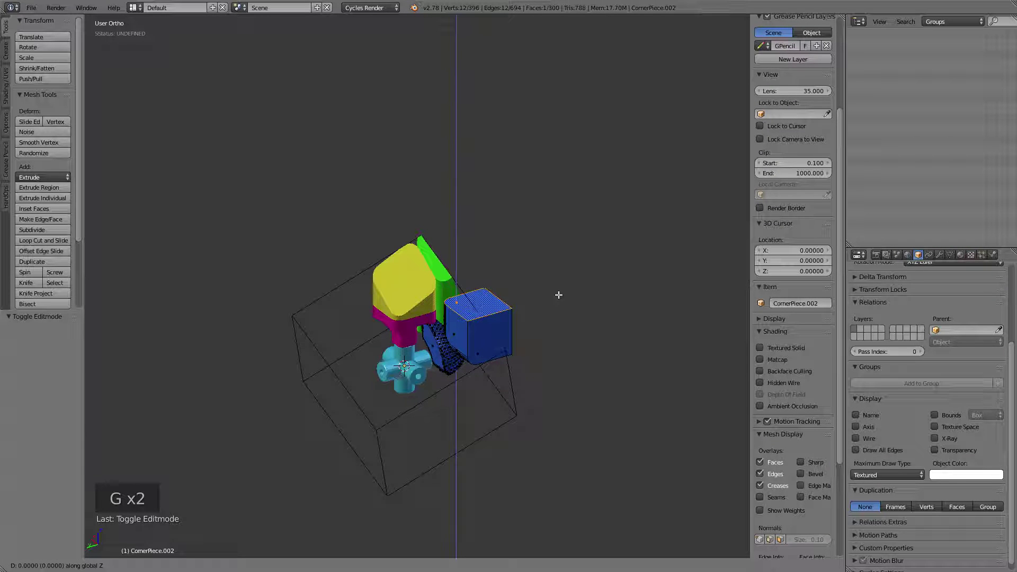
type("80")
key("Return")
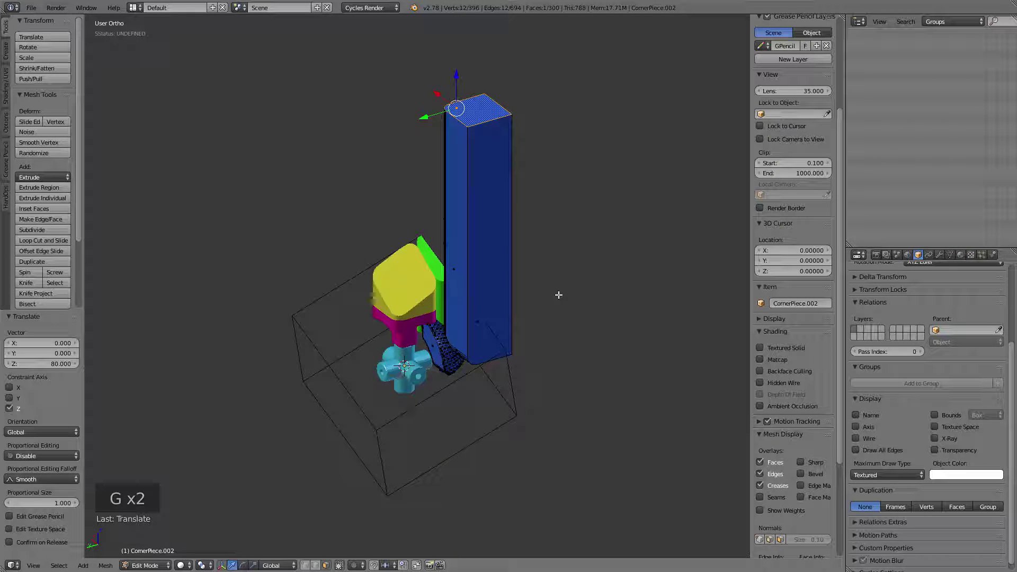
Widen the blue column into a wall by moving its side face 80 along X
right_click(477, 286)
middle_click_drag(476, 286, 477, 338, "shift")
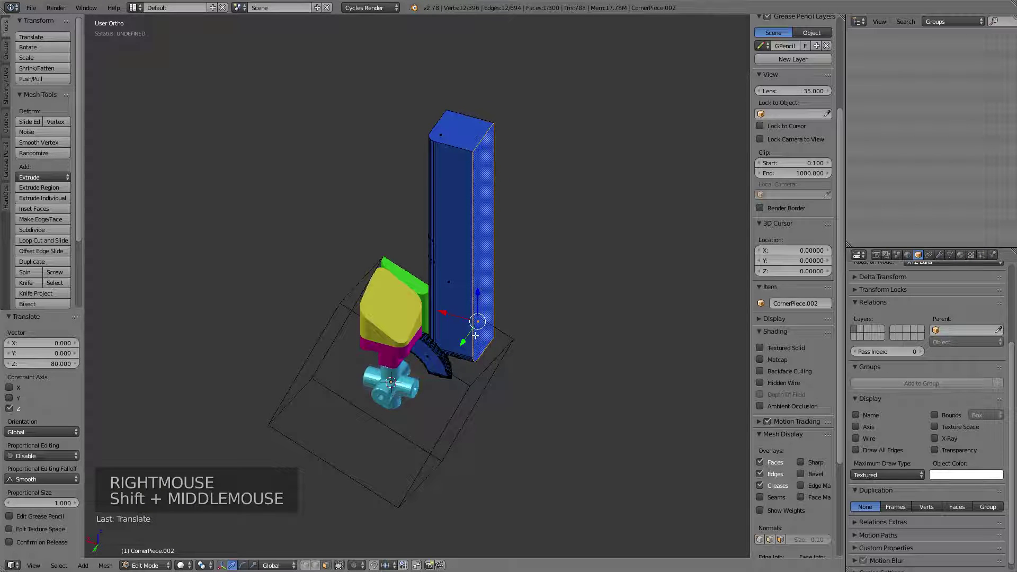
type("gx80")
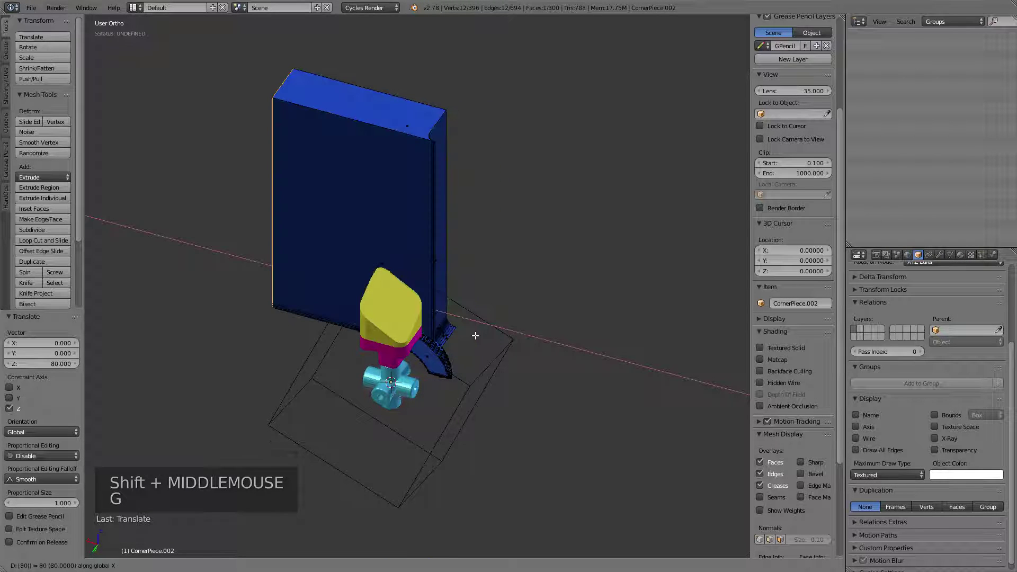
key("Return")
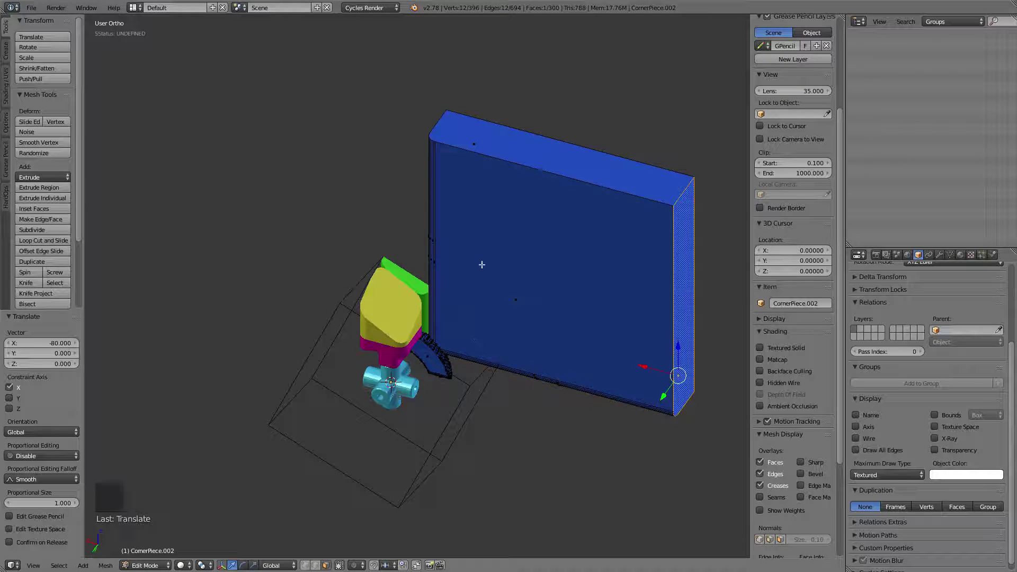
Thicken the blue wall into a block by moving its front face 80 along Y
middle_click_drag(492, 279, 515, 256, "shift")
right_click(543, 256)
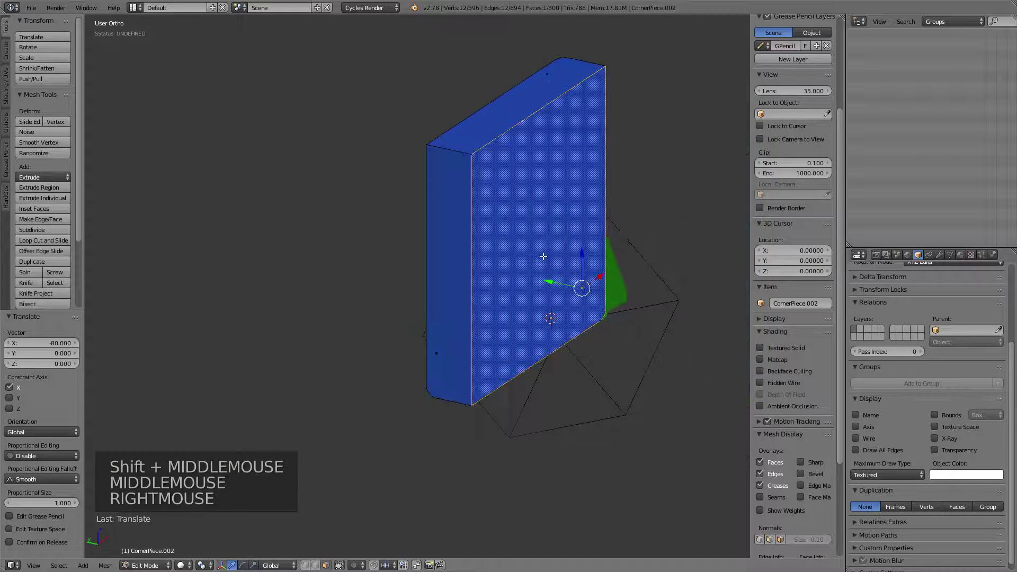
type("gy")
type("80")
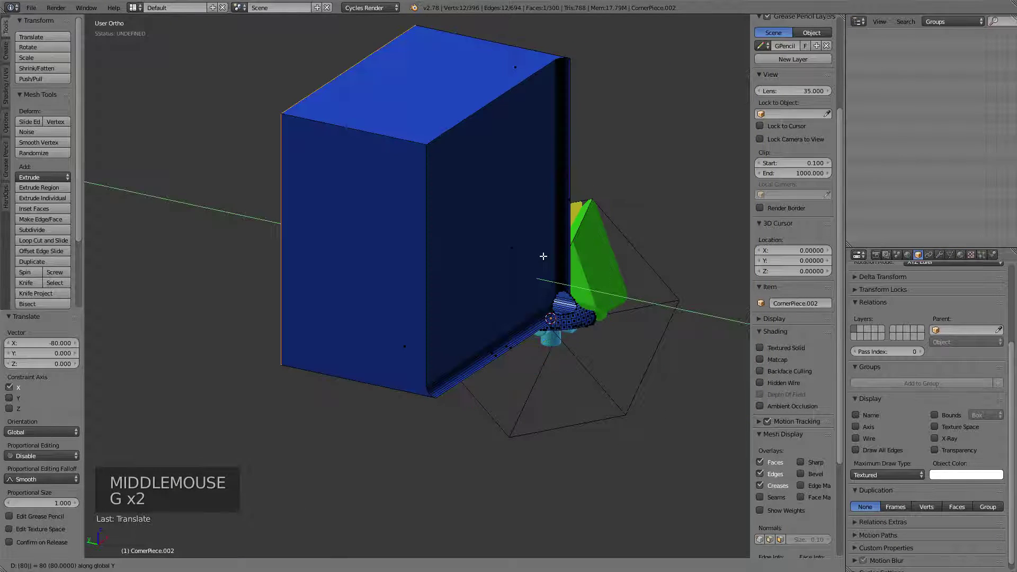
key("Return")
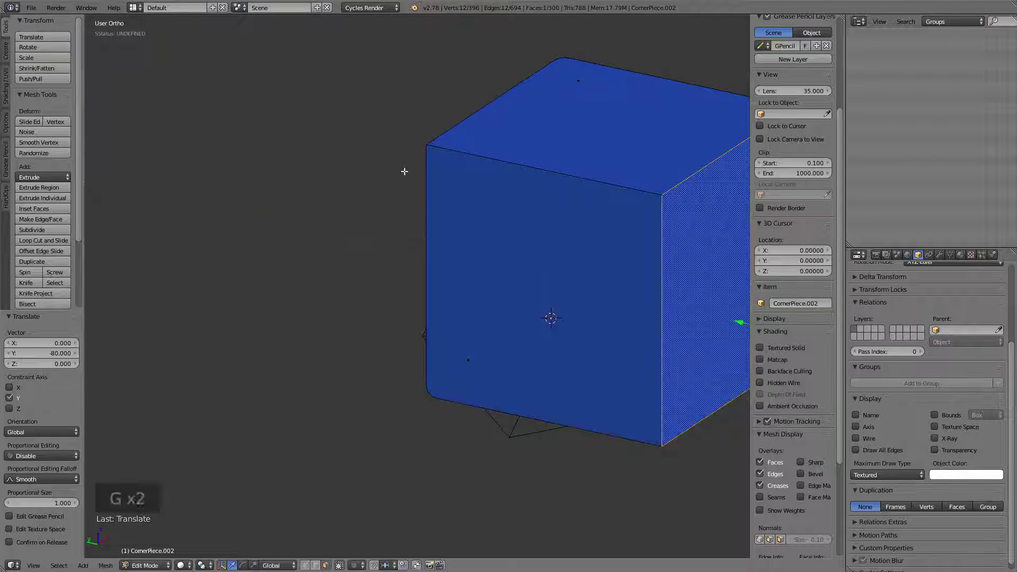
middle_click_drag(422, 174, 461, 347)
Back in Object Mode, freely tumble the Cutting_Cube to a new angle
key("Tab")
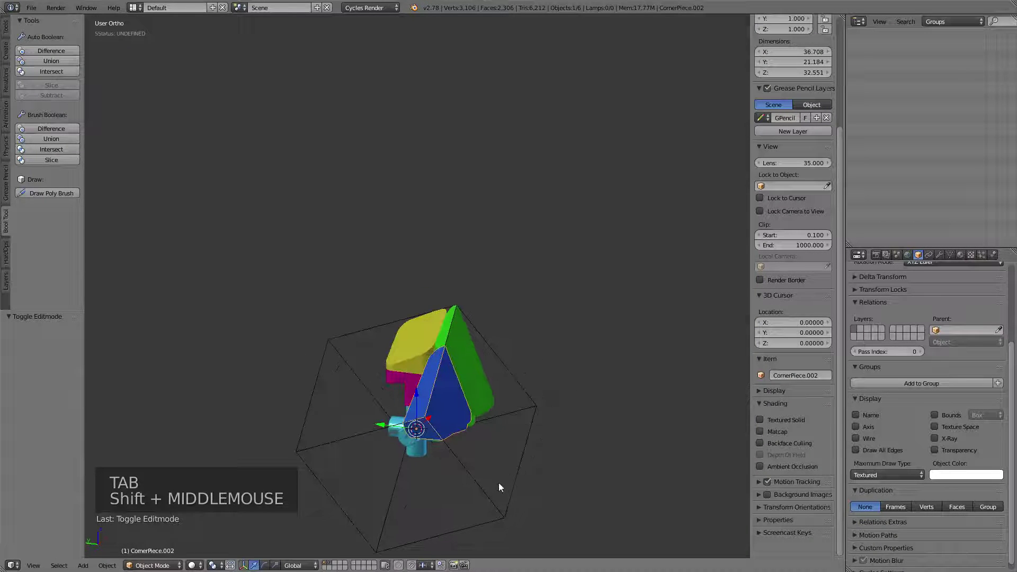
right_click(489, 494)
key("r")
key("r")
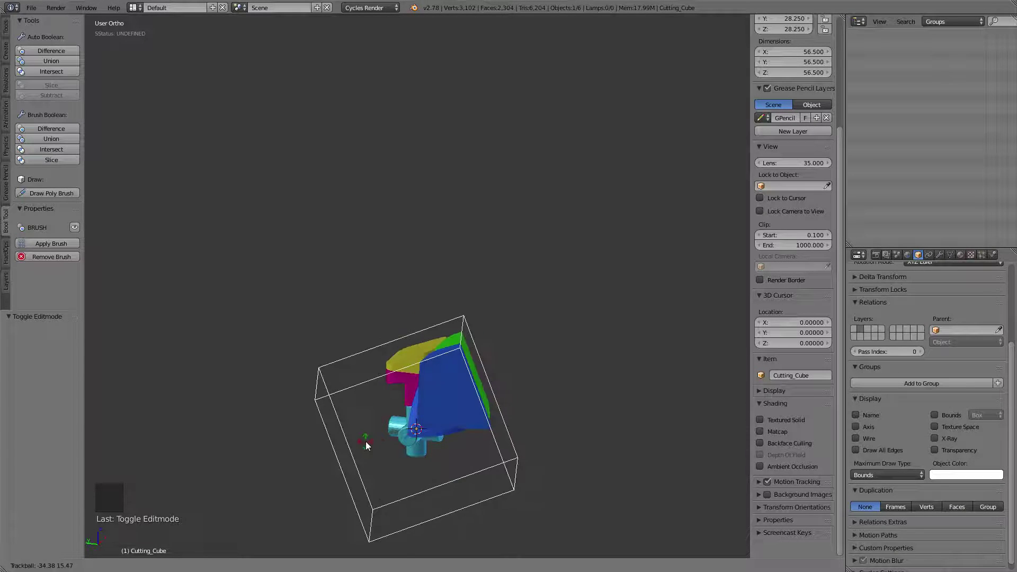
left_click(365, 441)
Abandon a scale attempt and clear the Cutting_Cube's rotation with Alt+R so it sits axis-aligned
key("s")
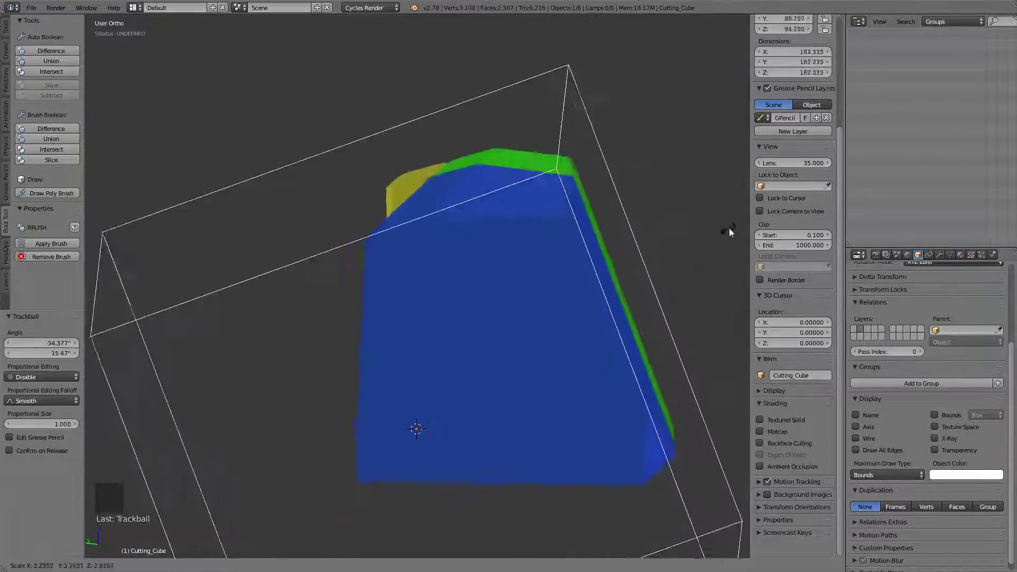
right_click(551, 336)
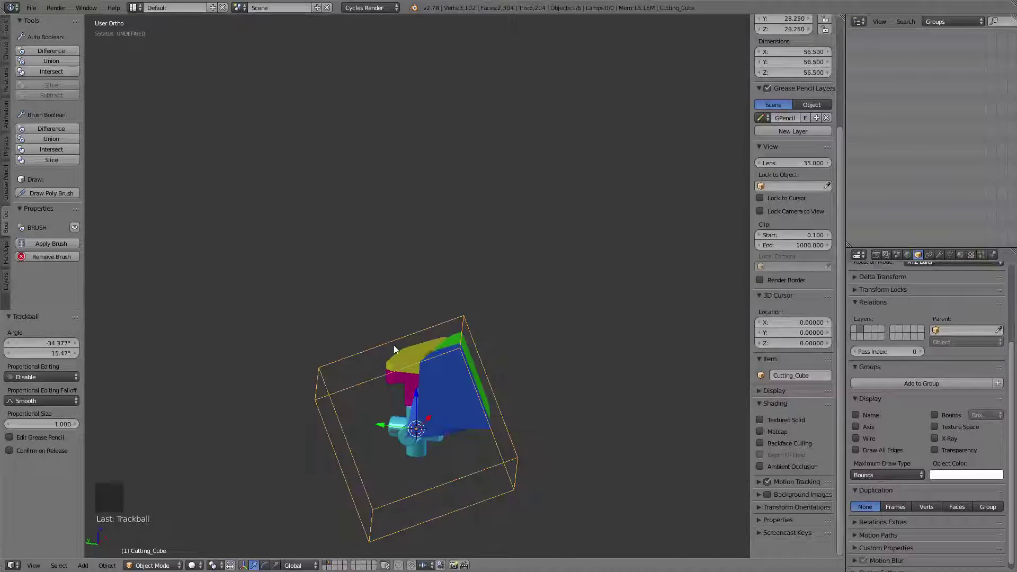
middle_click_drag(383, 353, 431, 325, "shift")
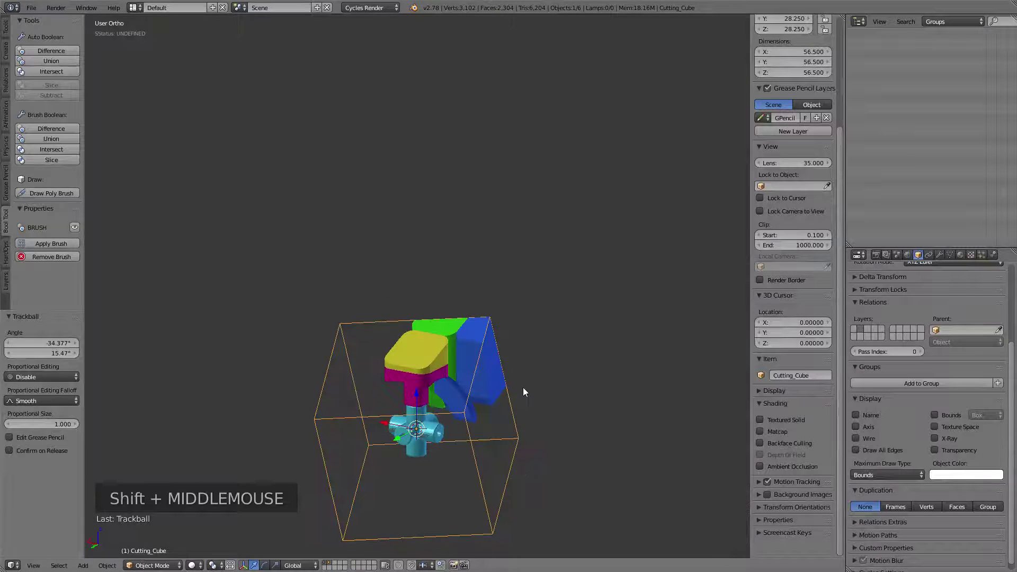
key("alt+r")
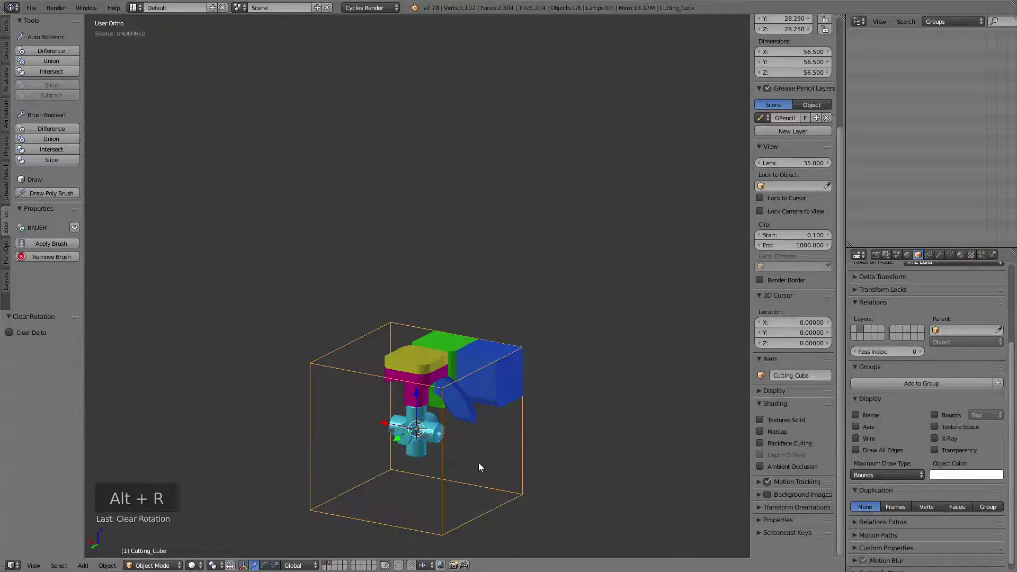
middle_click_drag(482, 457, 516, 349)
Duplicate the blue corner and green edge pieces and turn the copies 90° about Z
right_click(507, 300)
right_click(473, 271, "shift")
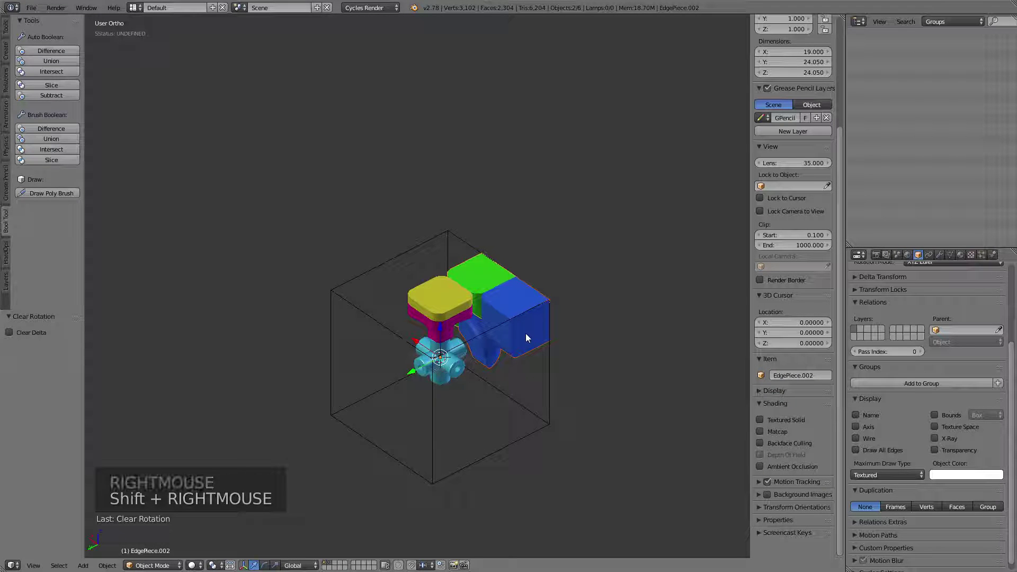
key("shift+d")
key("r")
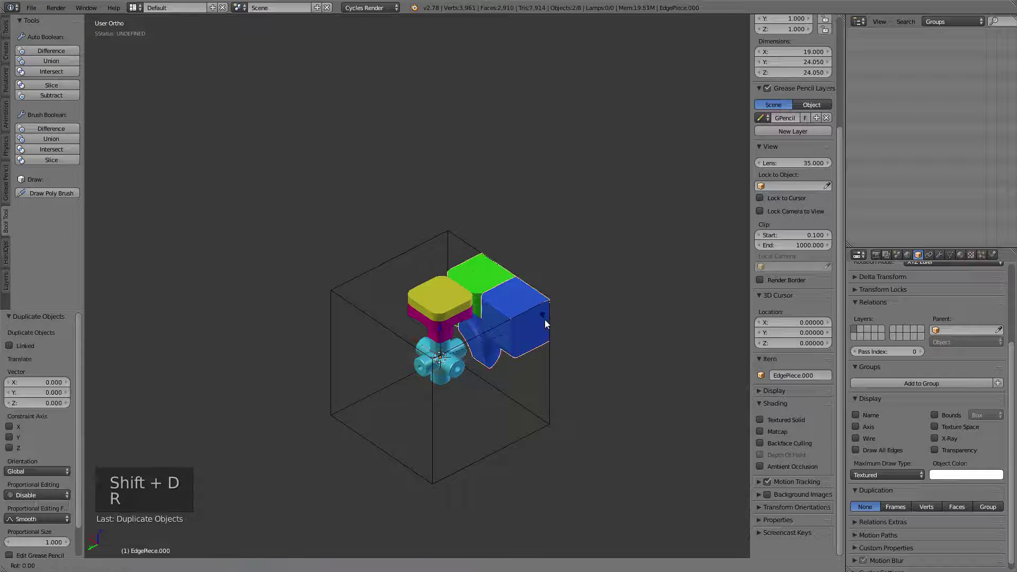
key("z")
key("9")
key("0")
key("Return")
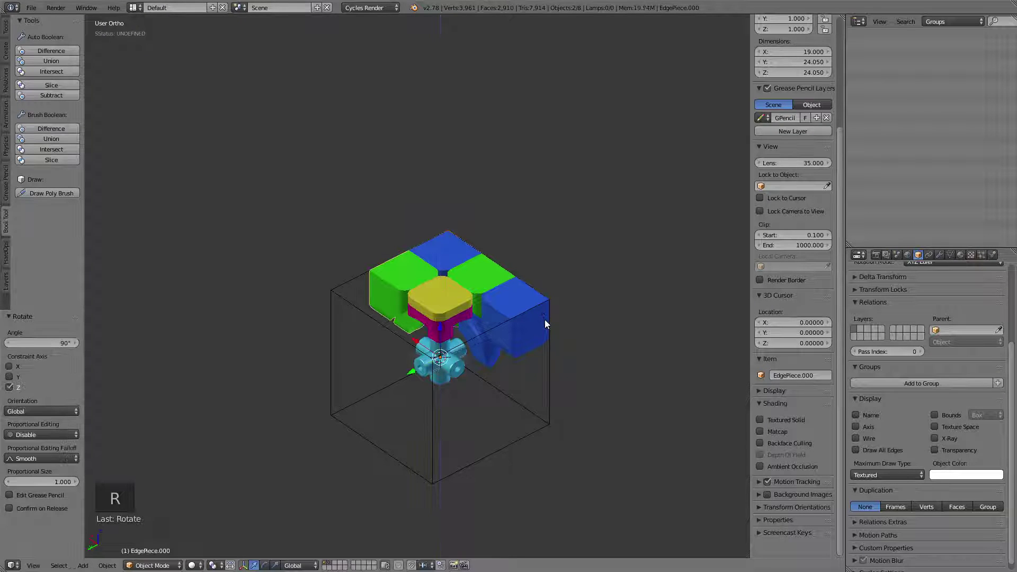
Duplicate the four corner and edge pieces and turn the copies 180° about Z
right_click(494, 283, "shift")
right_click(514, 297, "shift")
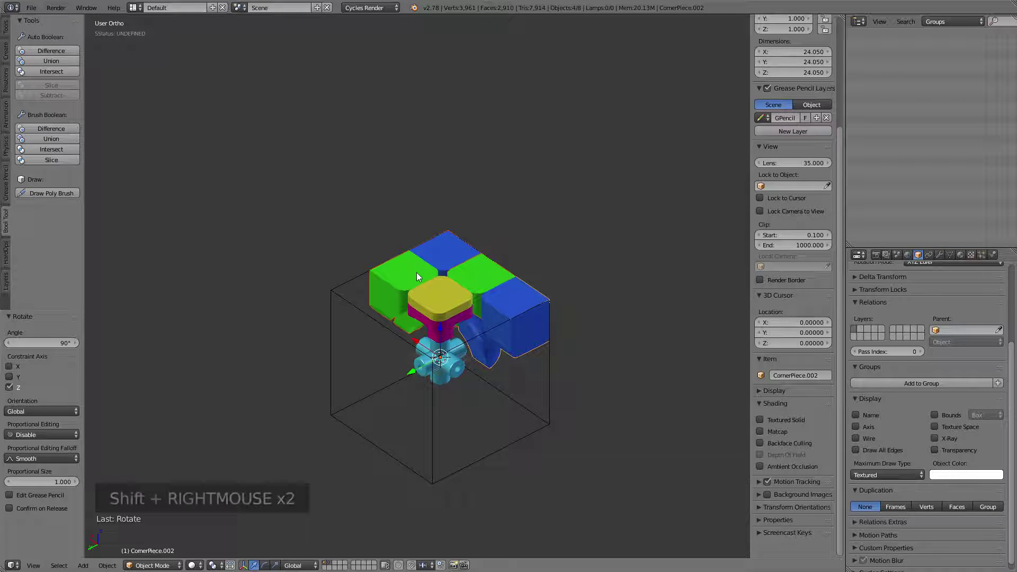
key("shift+d")
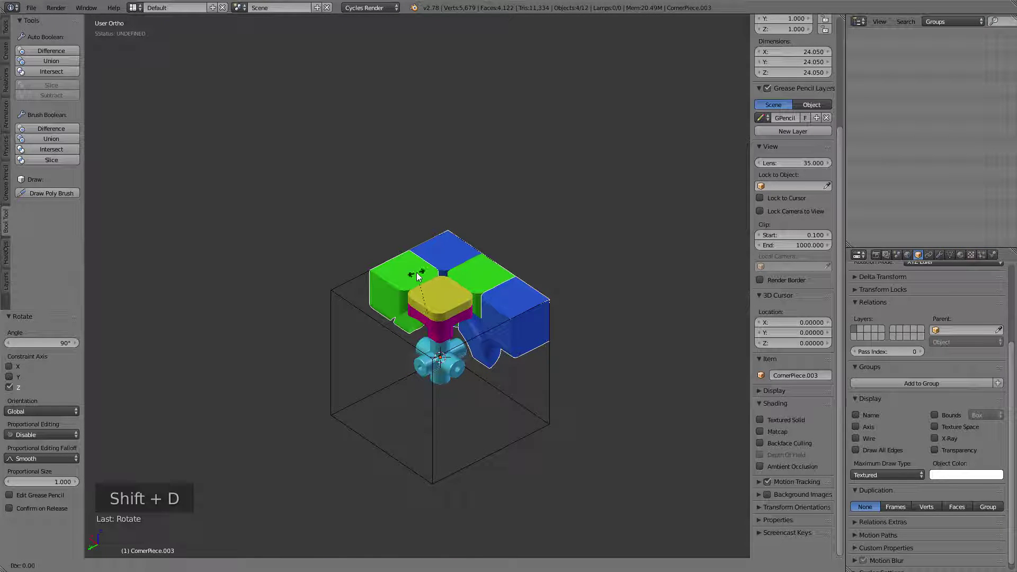
type("rz180")
key("Return")
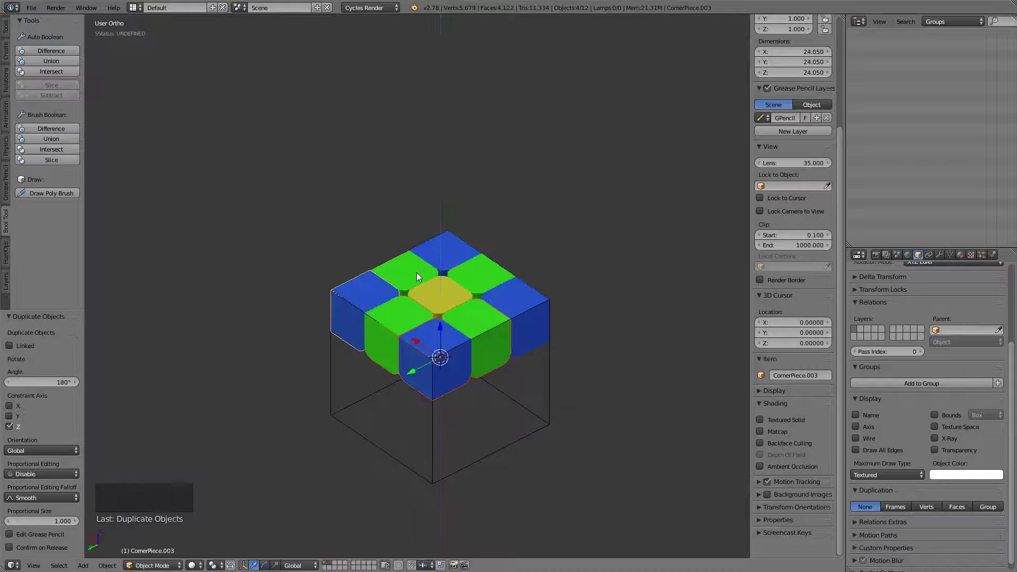
Select all top-layer pieces, including CornerPiece.003, CenterCap and CenterPiece
right_click(504, 302, "shift")
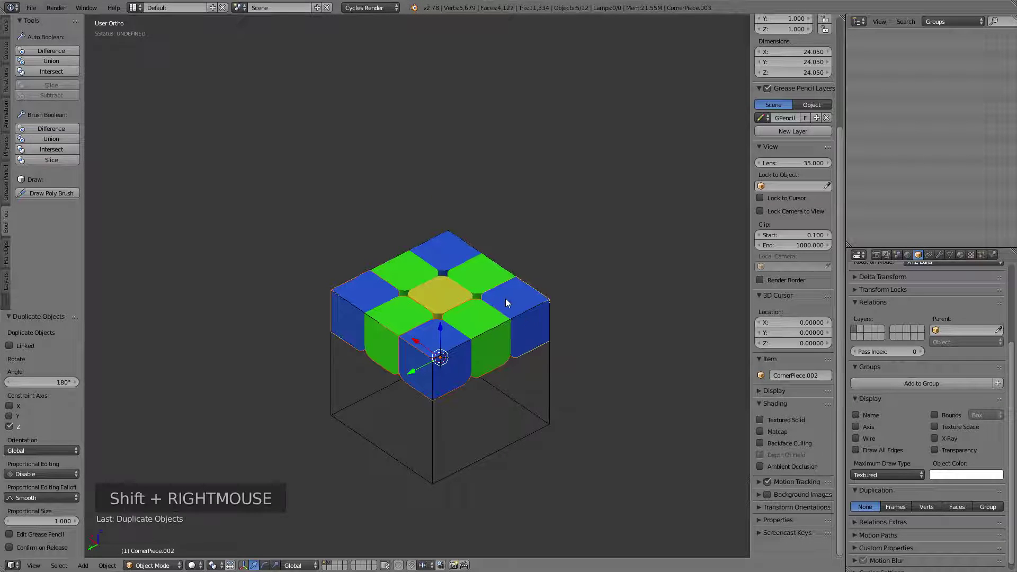
right_click(485, 284, "shift")
right_click(450, 261, "shift")
right_click(356, 313, "shift")
right_click(366, 300, "shift")
right_click(443, 291, "shift")
middle_click_drag(574, 379, 384, 352, "shift")
scroll(467, 359, "up", 4)
right_click(467, 359, "shift")
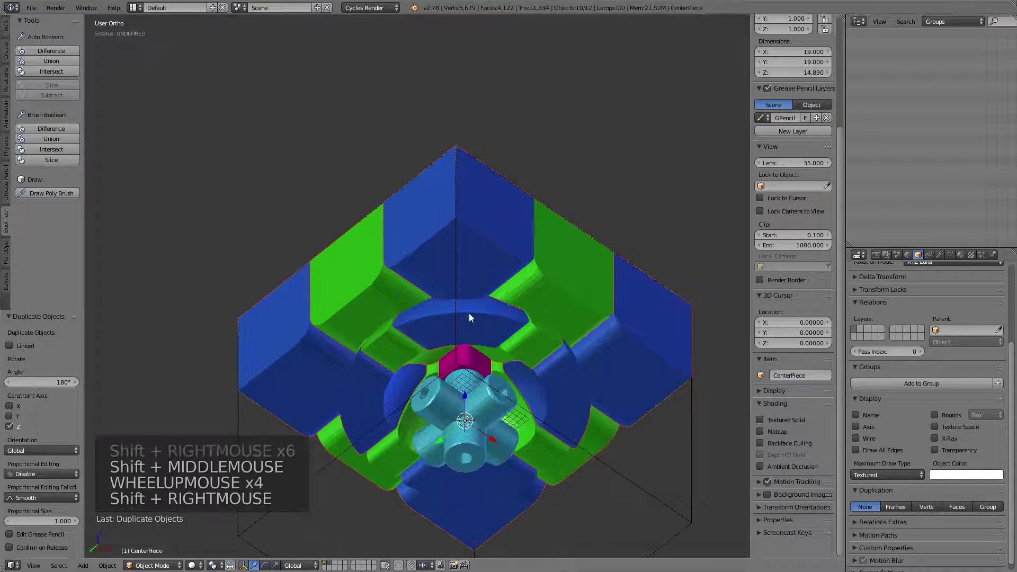
Duplicate the top layer and rotate the copy 180° to form the bottom layer
key("g")
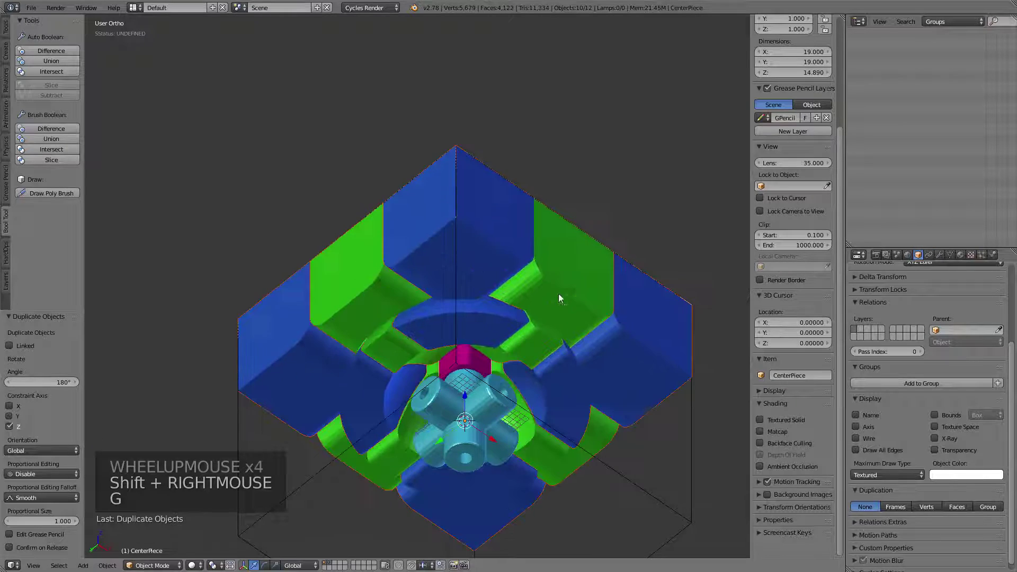
middle_click_drag(558, 293, 428, 221, "shift")
scroll(494, 290, "down", 3)
middle_click_drag(495, 291, 494, 230)
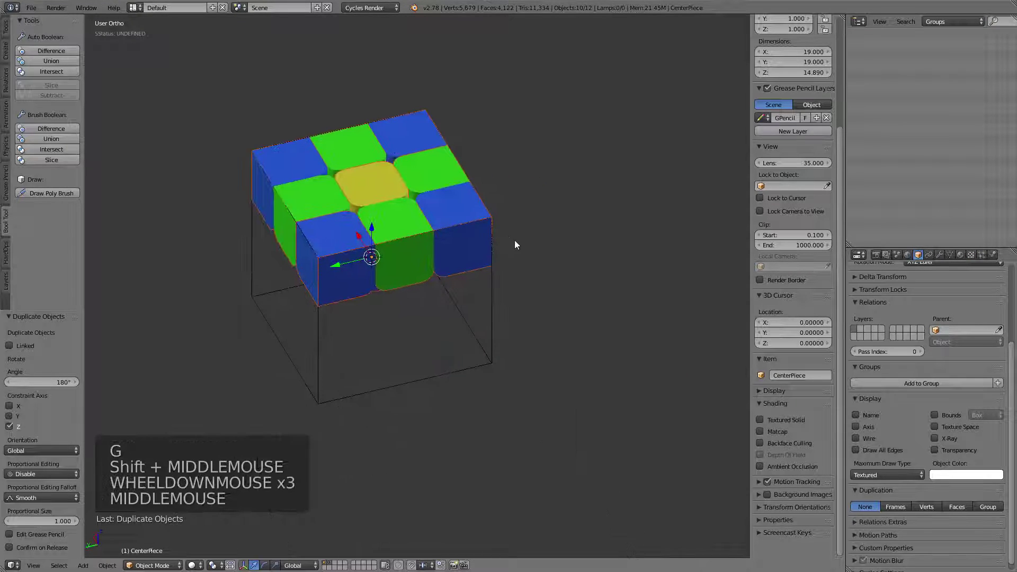
key("shift+d")
key("Escape")
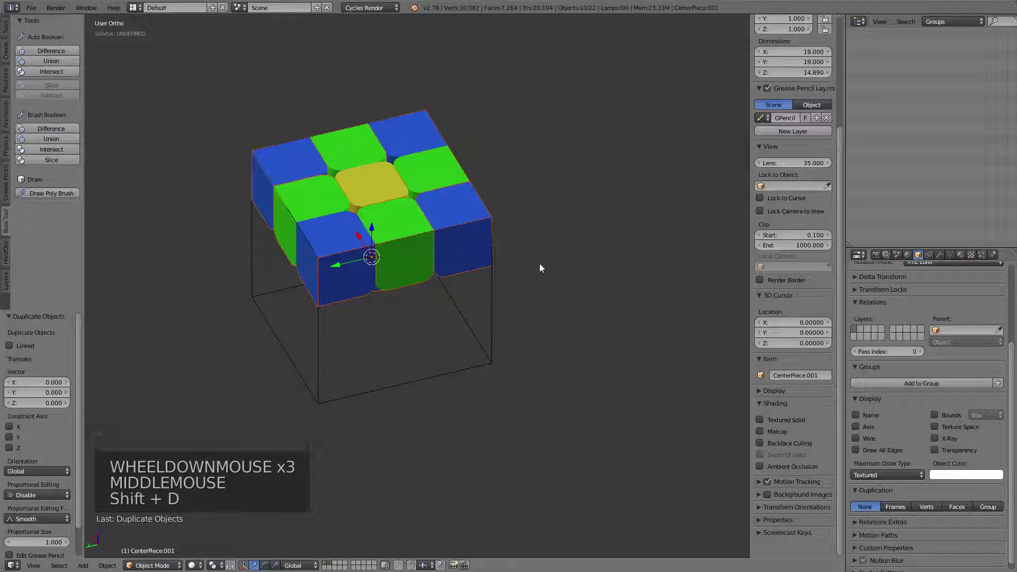
type("r180")
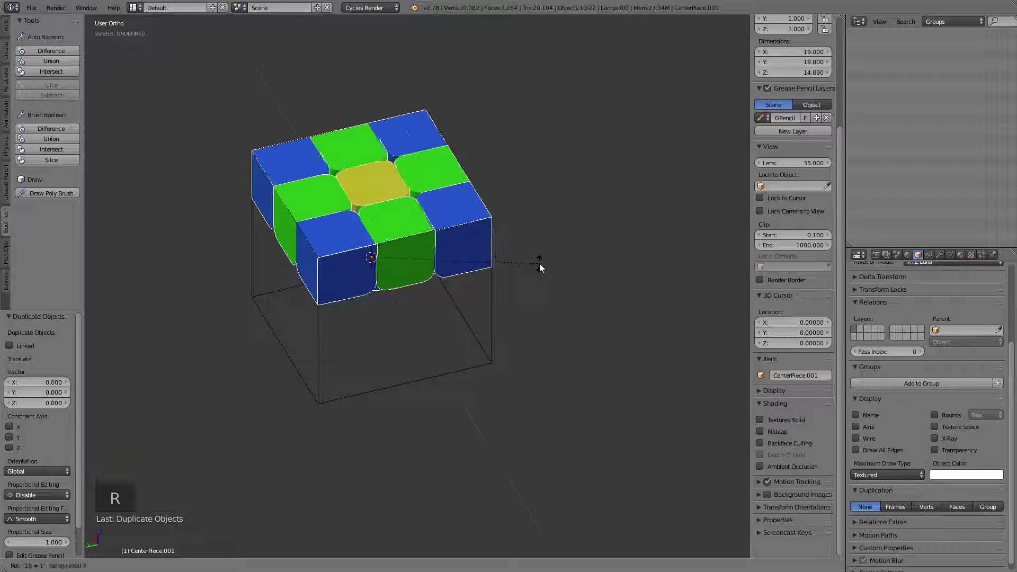
key("Return")
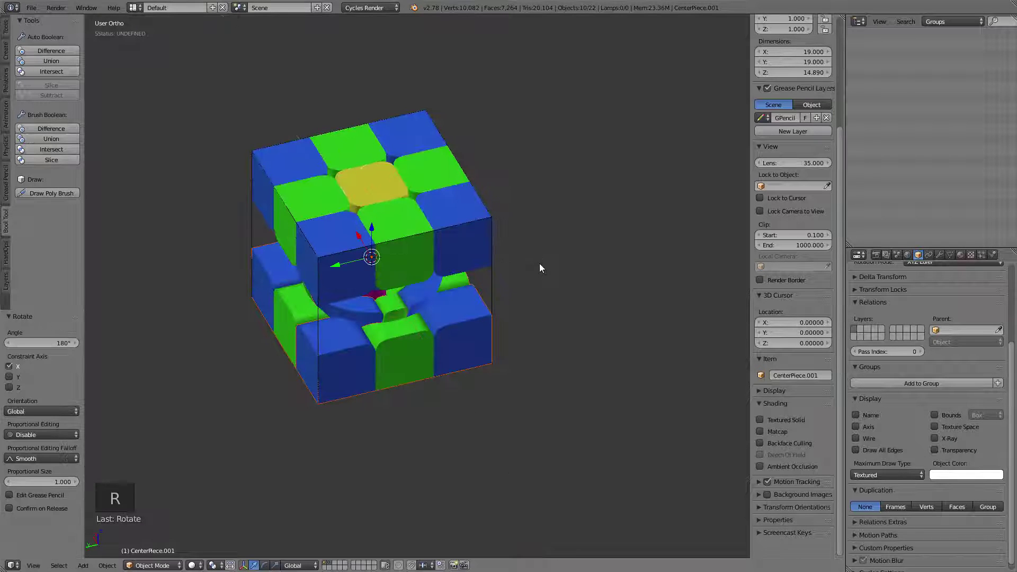
Duplicate the front green edge pieces and turn the copies 90° about X into the middle layer
right_click(401, 258)
right_click(417, 365, "shift")
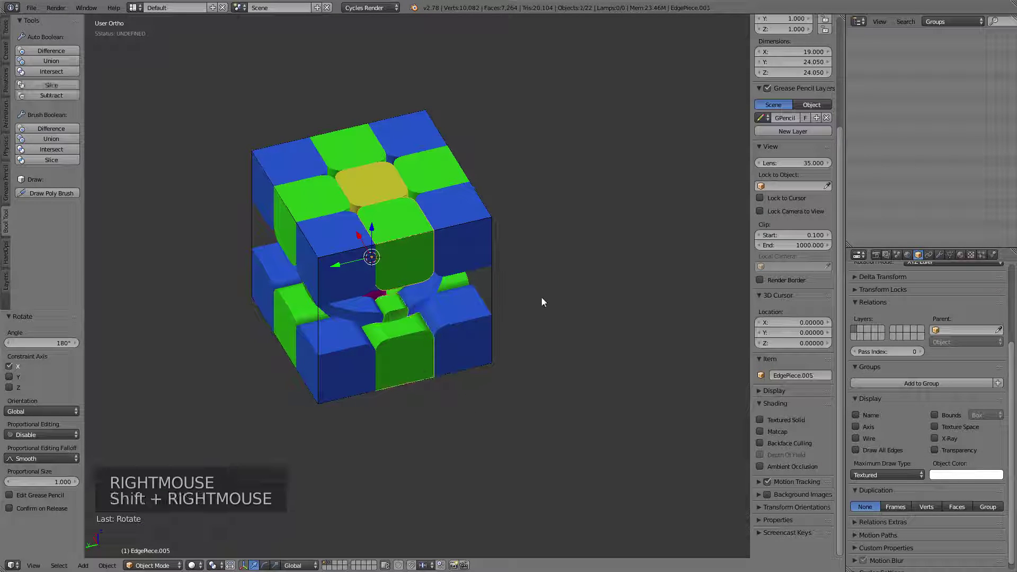
middle_click_drag(541, 302, 345, 287, "shift")
right_click(334, 411, "shift")
right_click(332, 405, "shift")
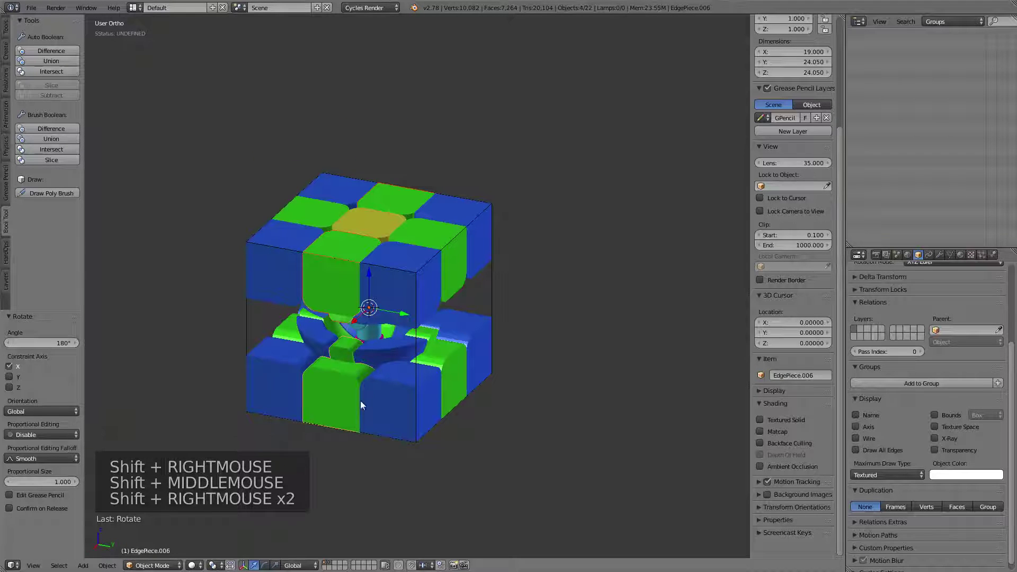
key("shift+d")
key("r")
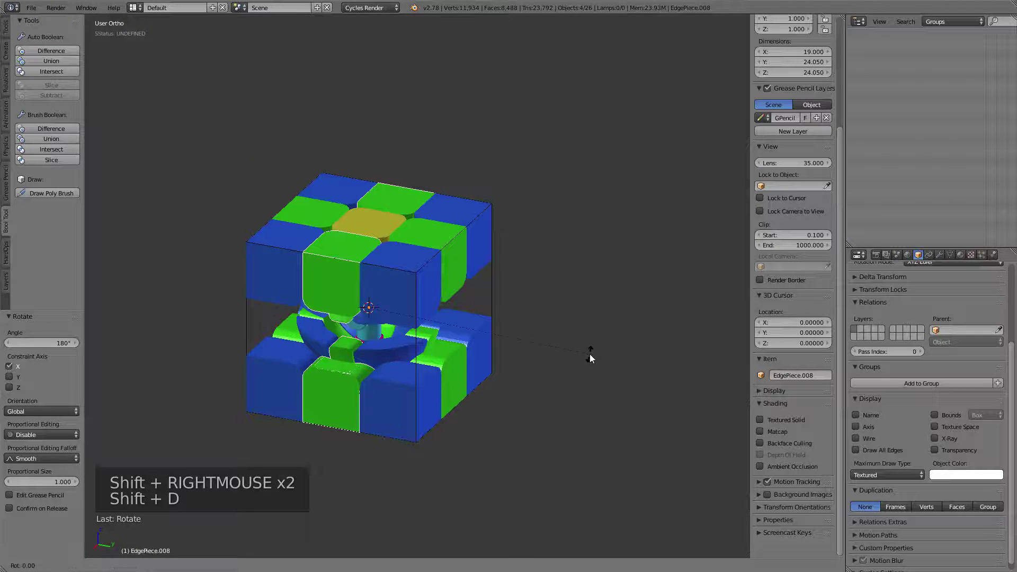
key("x")
key("9")
key("0")
key("Return")
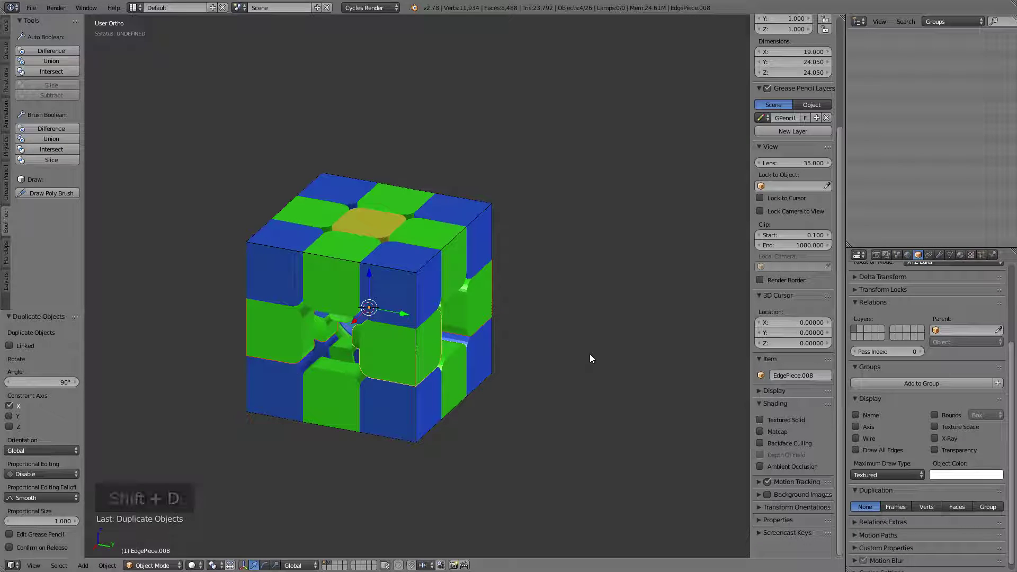
Hide the front and bottom-front pieces to reveal the core
middle_click_drag(589, 354, 377, 316, "shift")
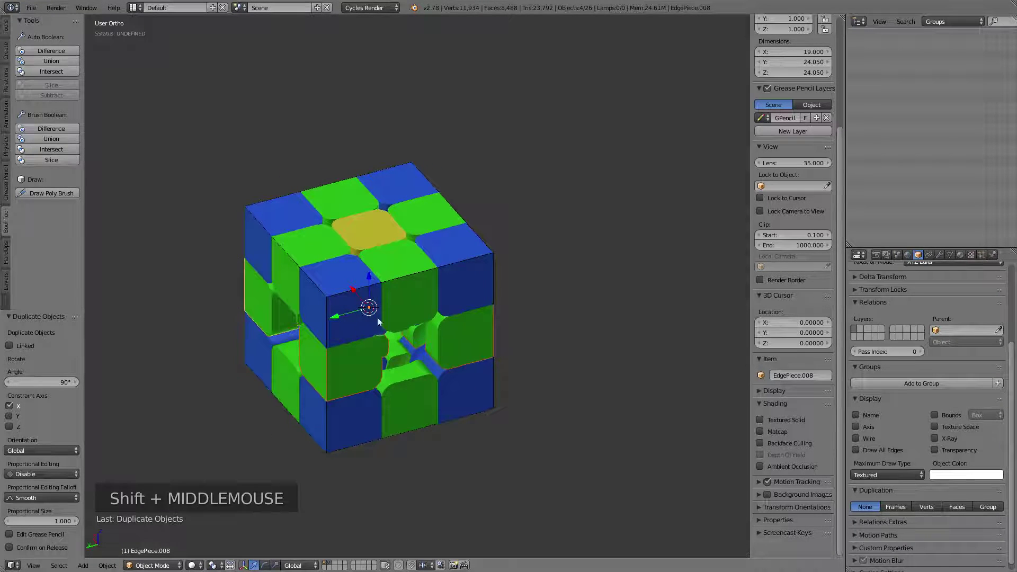
right_click(343, 286)
right_click(406, 272, "shift")
right_click(470, 246, "shift")
right_click(423, 211, "shift")
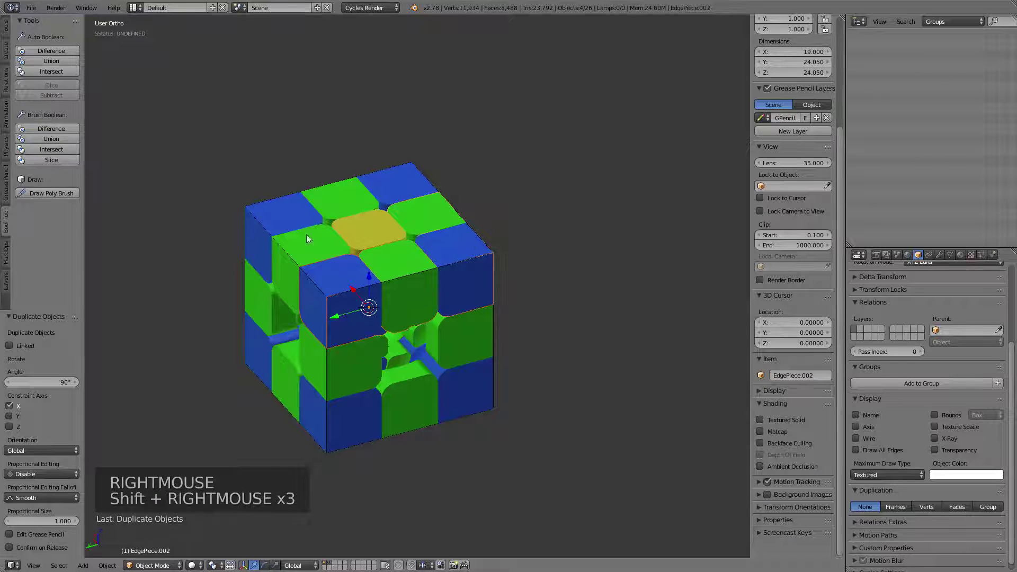
key("h")
scroll(357, 240, "up", 2)
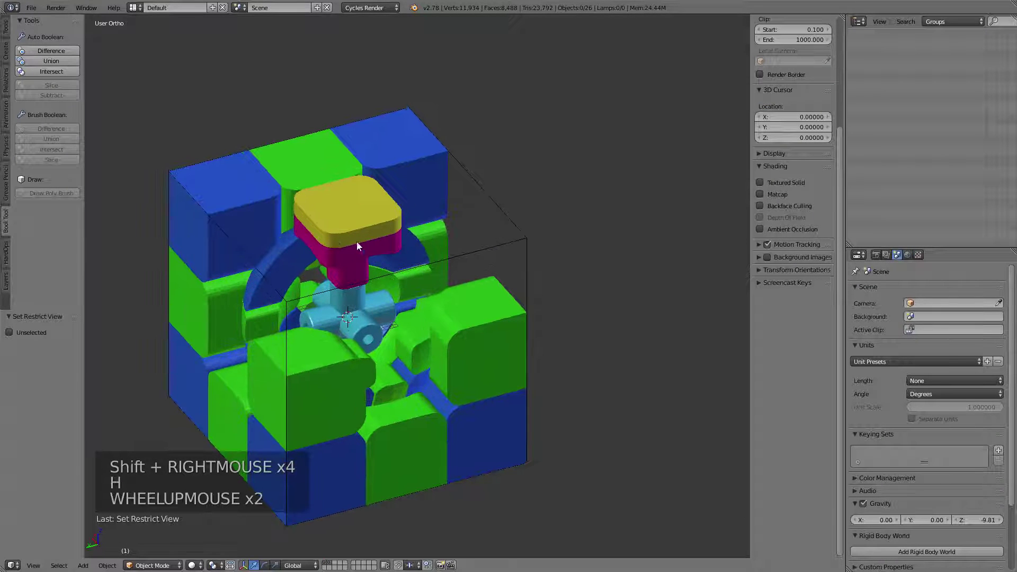
right_click(338, 460)
right_click(403, 452, "shift")
right_click(465, 436, "shift")
key("h")
Copy the yellow centre caps and magenta centre piece turned 90° about X, then duplicate again
right_click(372, 442)
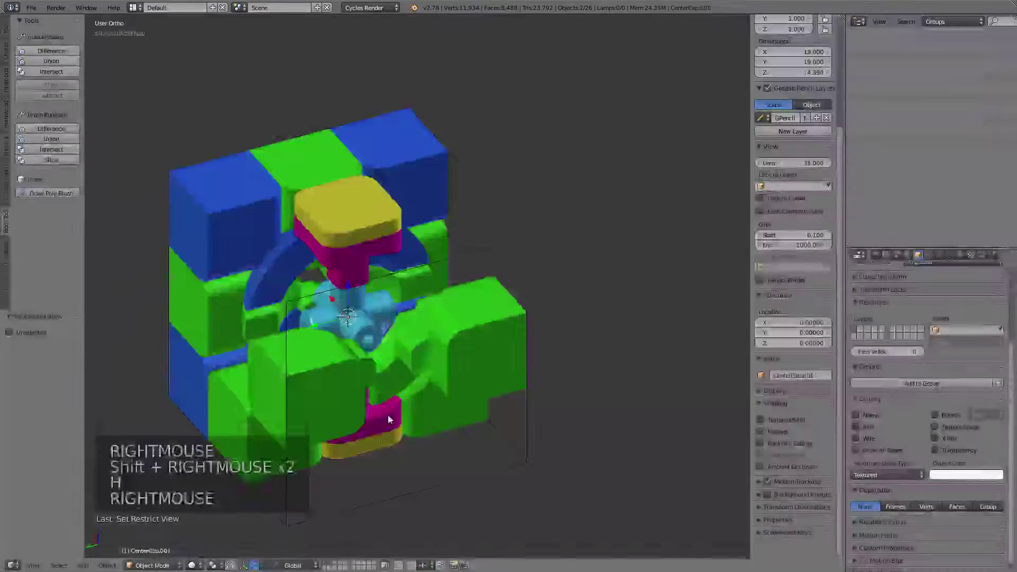
right_click(374, 222, "shift")
right_click(394, 243, "shift")
key("shift+d")
right_click(536, 301)
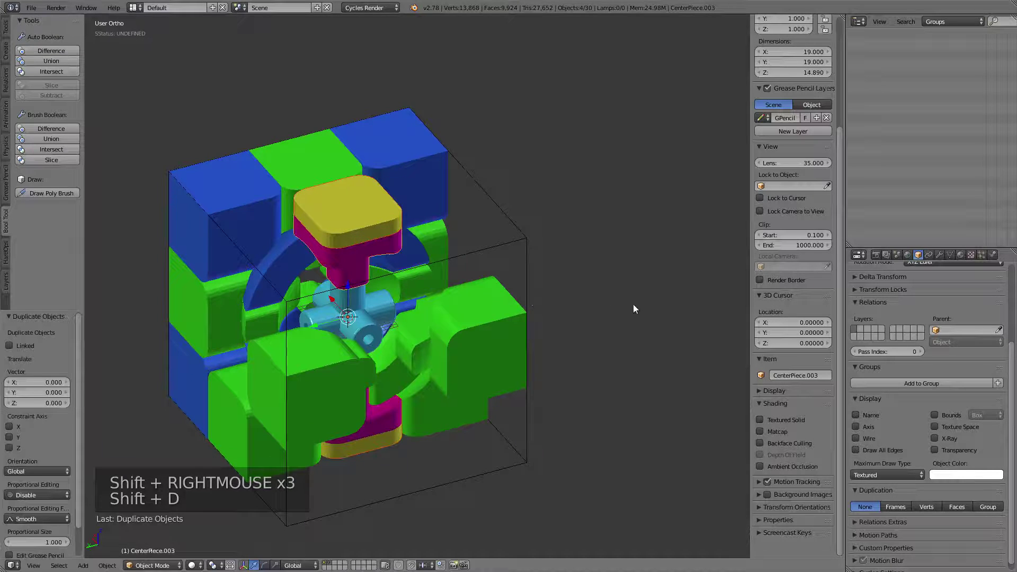
key("r")
type("x90")
key("Return")
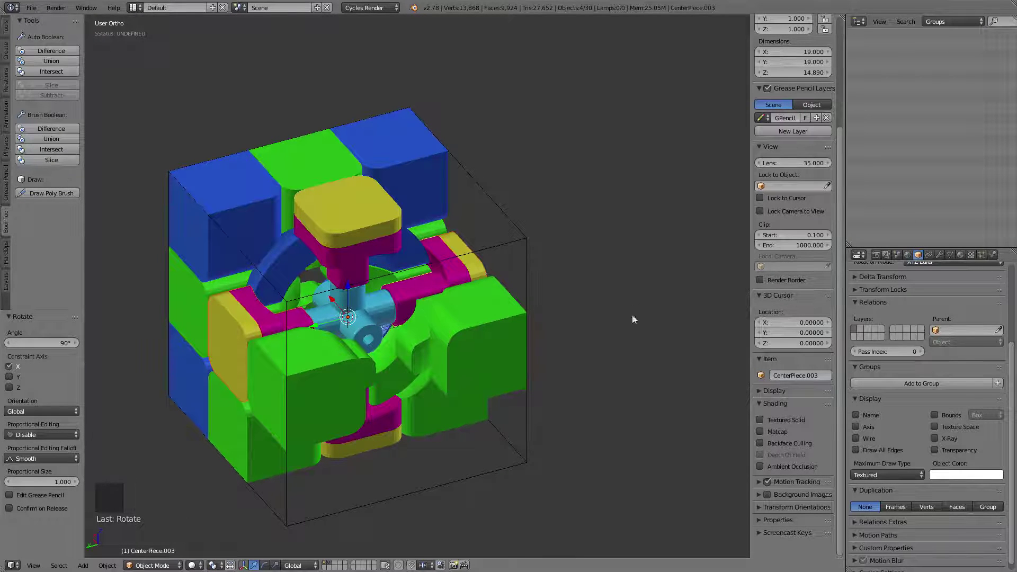
key("shift+d")
right_click(572, 324)
Turn the copied pieces 90° about Z, then unhide every hidden cube piece
type("r")
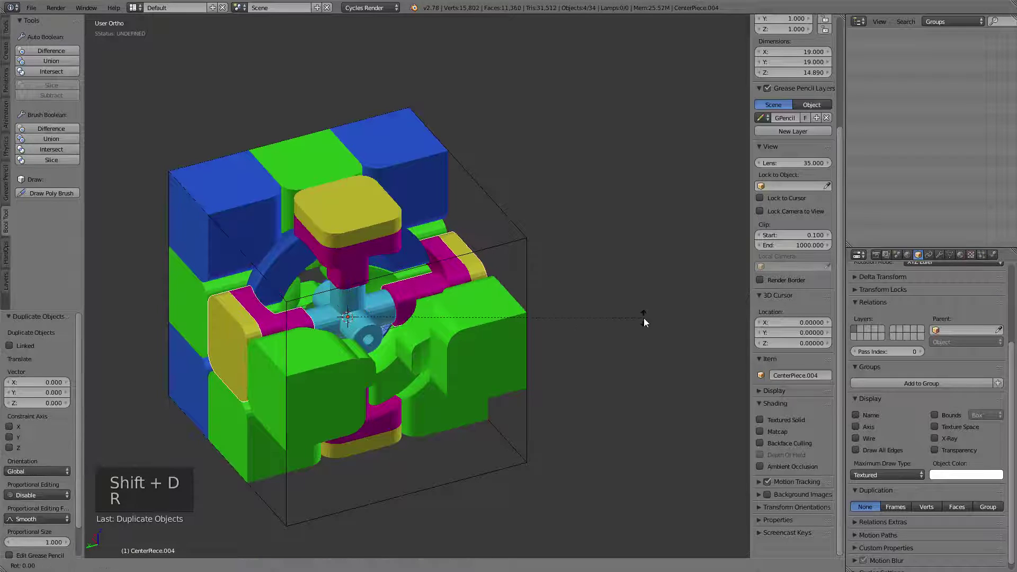
type("z90")
key("Return")
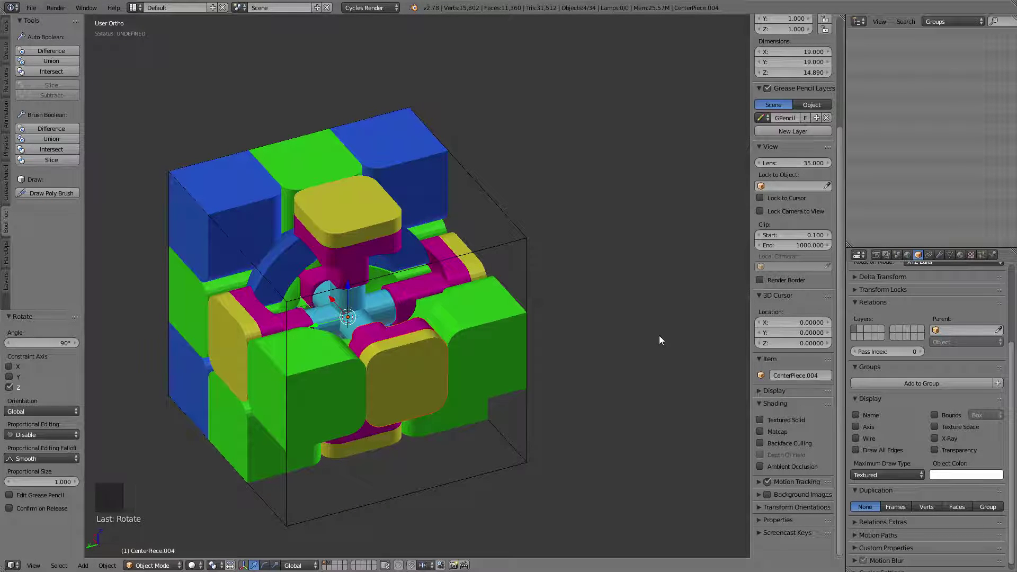
key("alt+h")
middle_click_drag(431, 298, 605, 317)
Pick Cutting_Cube from the list of overlapping objects on the cube
right_click(495, 263)
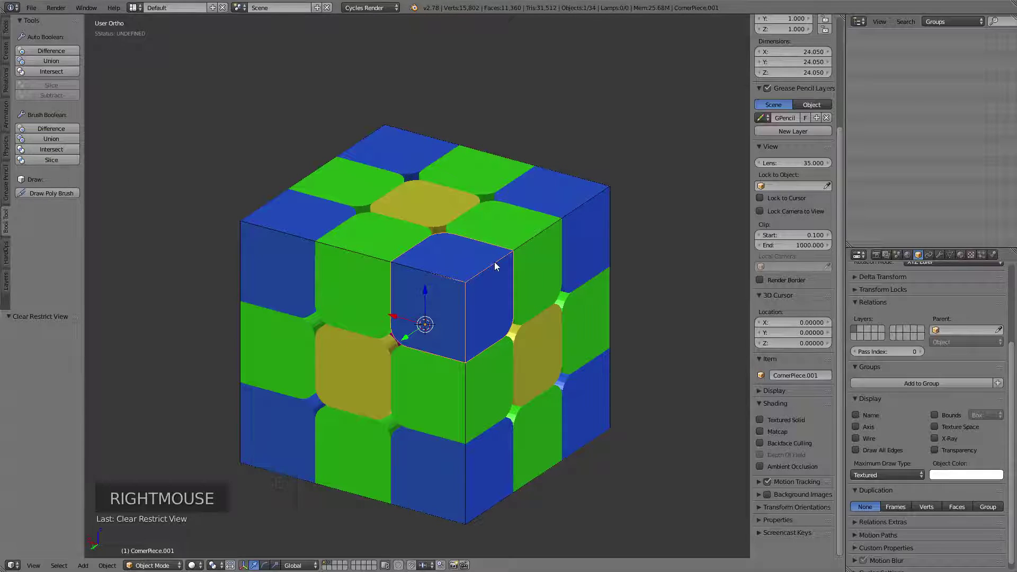
right_click(495, 265, "alt")
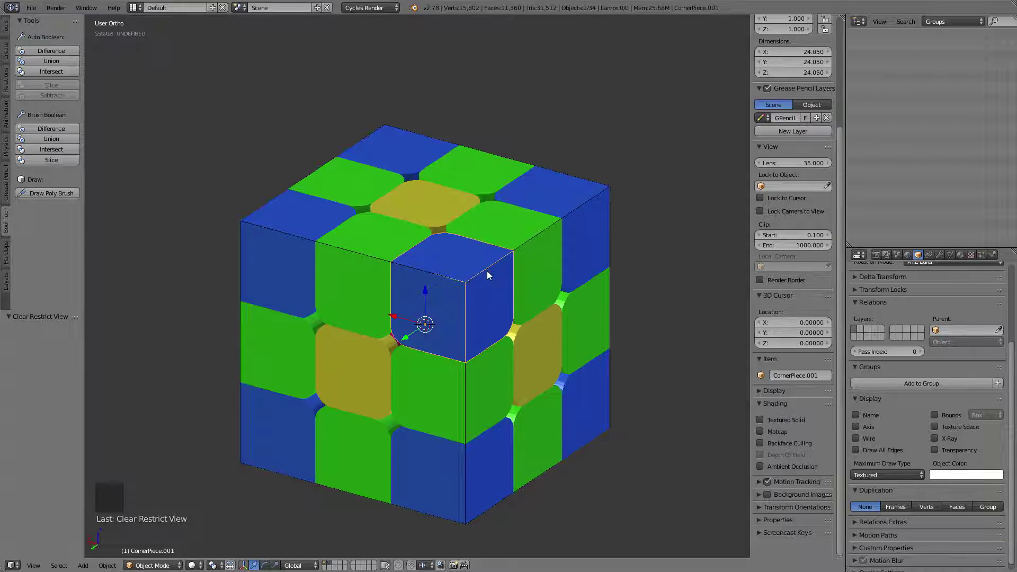
right_click(488, 271, "alt")
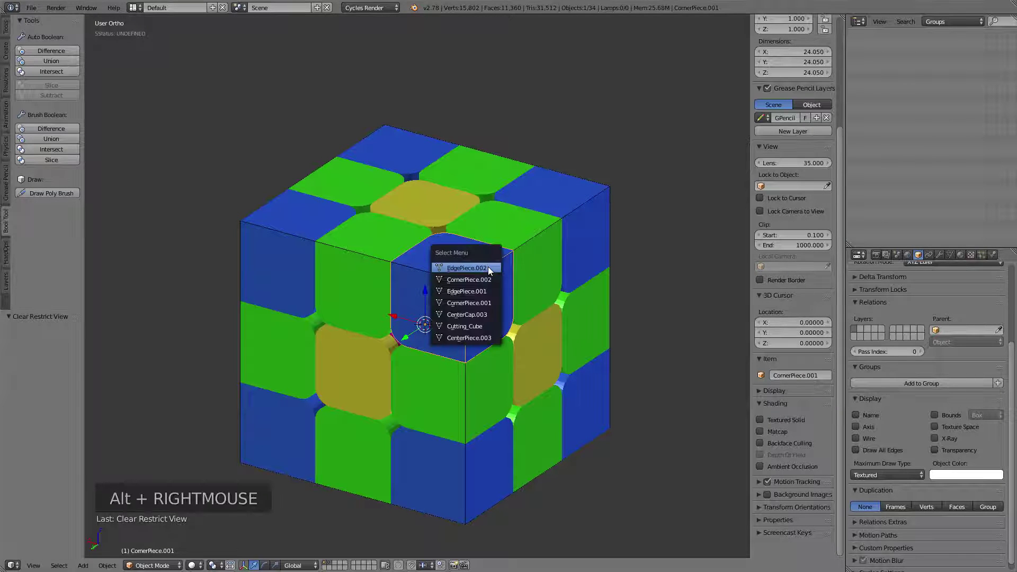
left_click(461, 325)
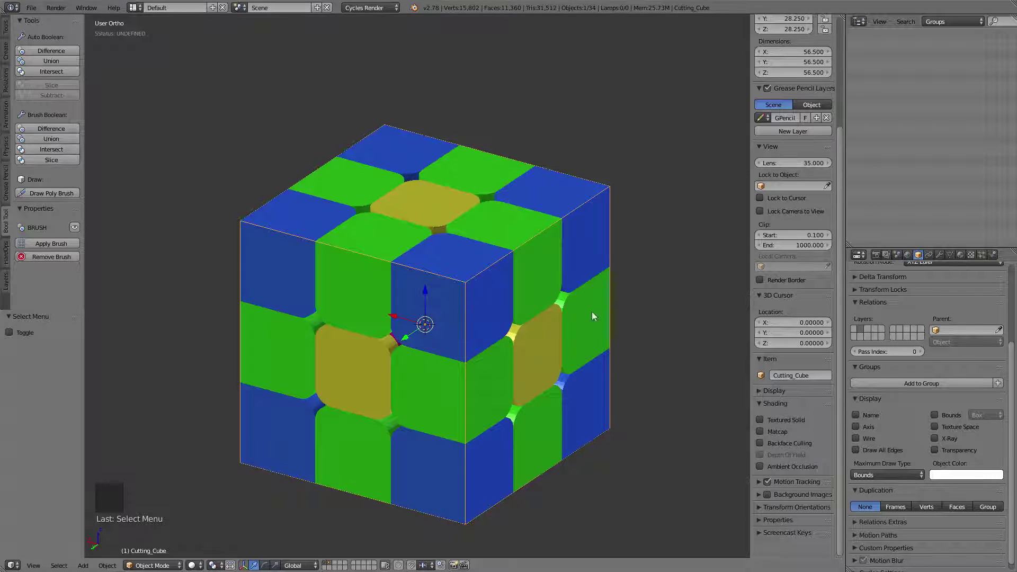
key("r")
key("r")
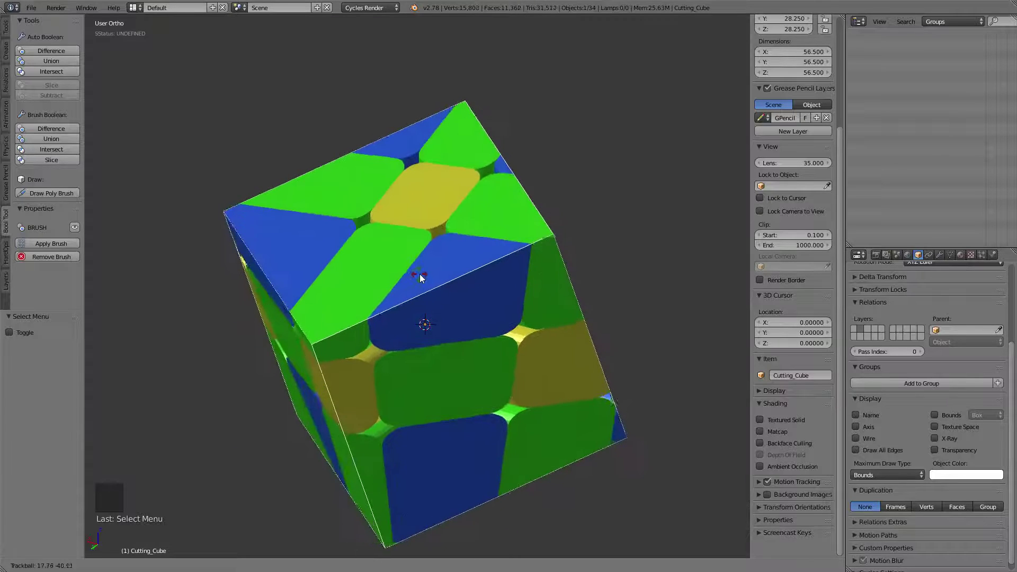
left_click(422, 277)
right_click(472, 293)
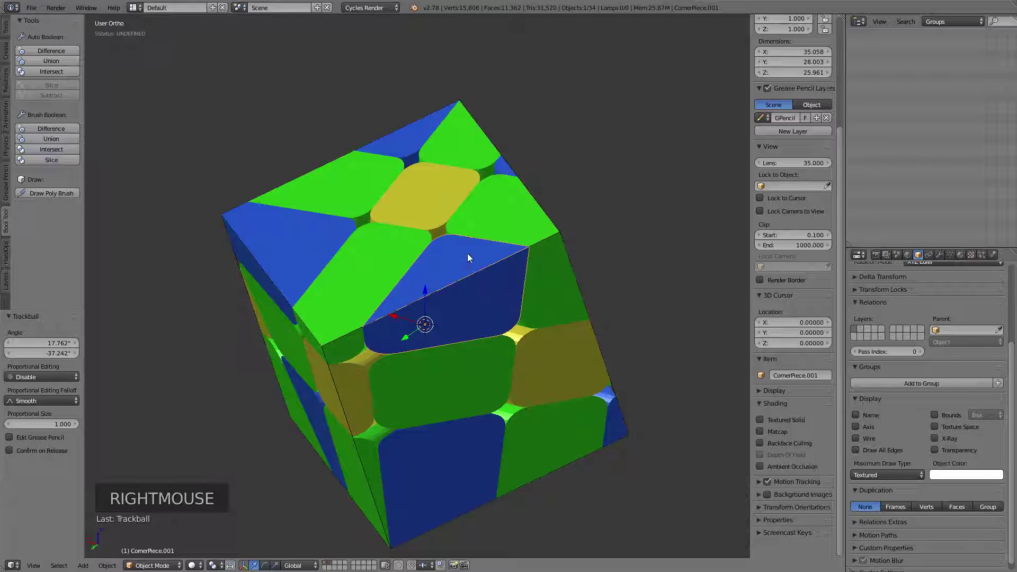
scroll(769, 177, "up", 11)
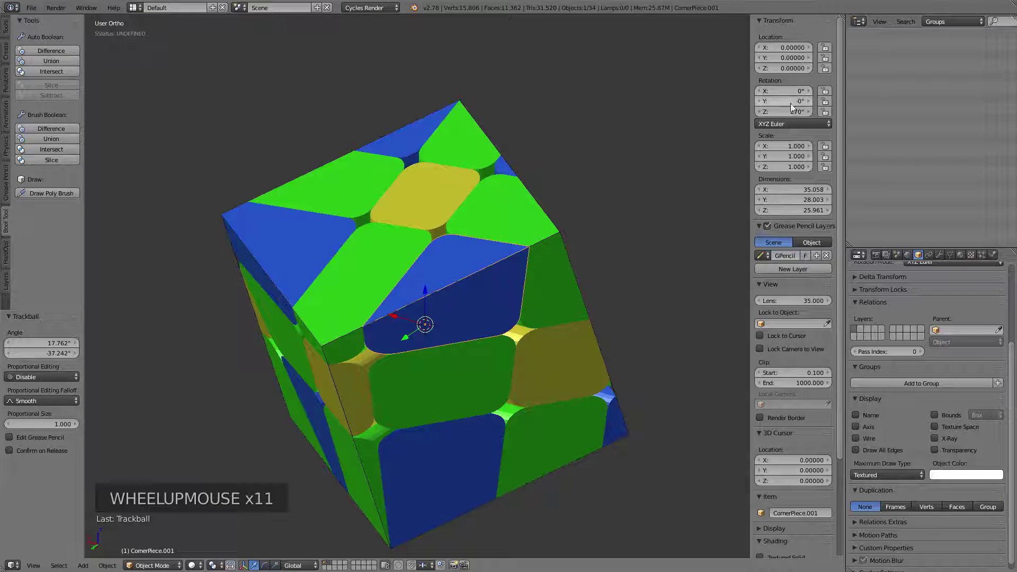
right_click(462, 366)
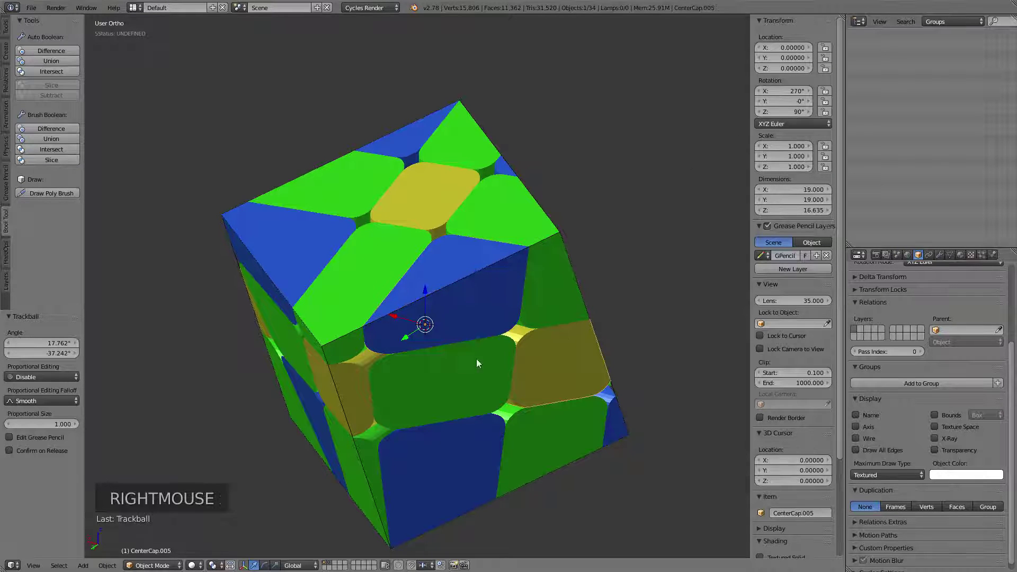
right_click(455, 365)
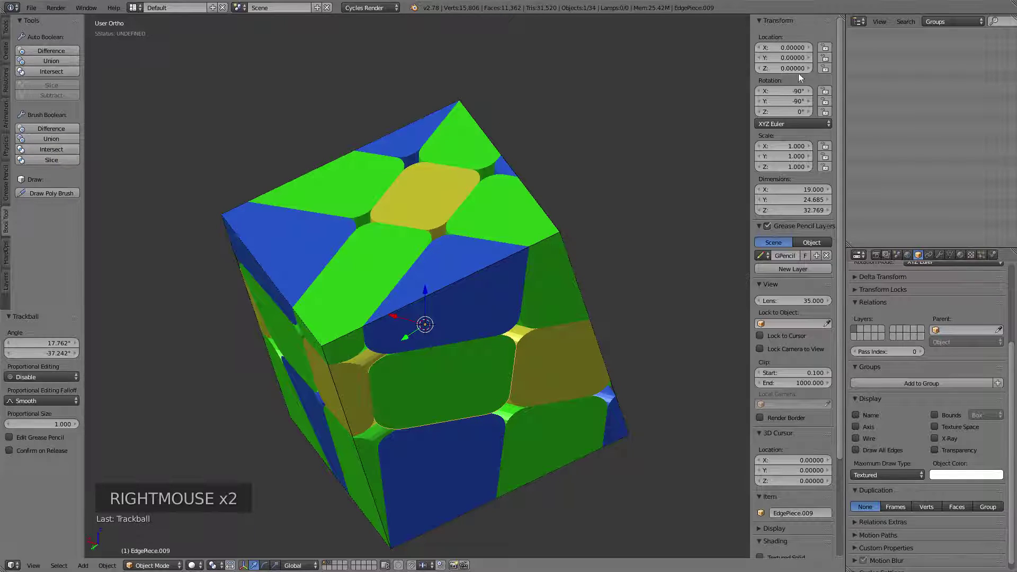
middle_click_drag(587, 287, 568, 219, "shift")
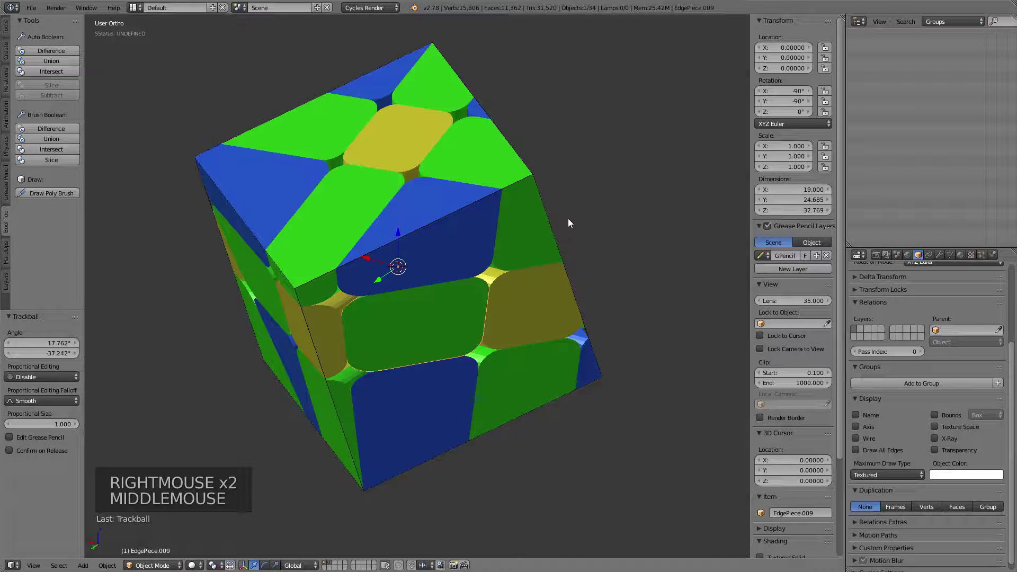
right_click(517, 178)
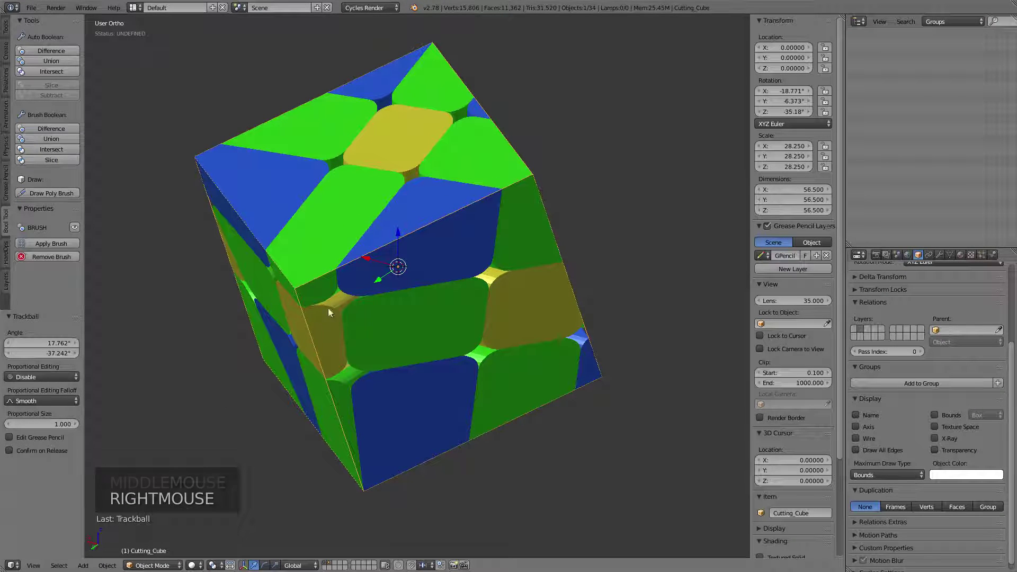
Clear the cutting cube's rotation and recentre the cube in view
key("alt+r")
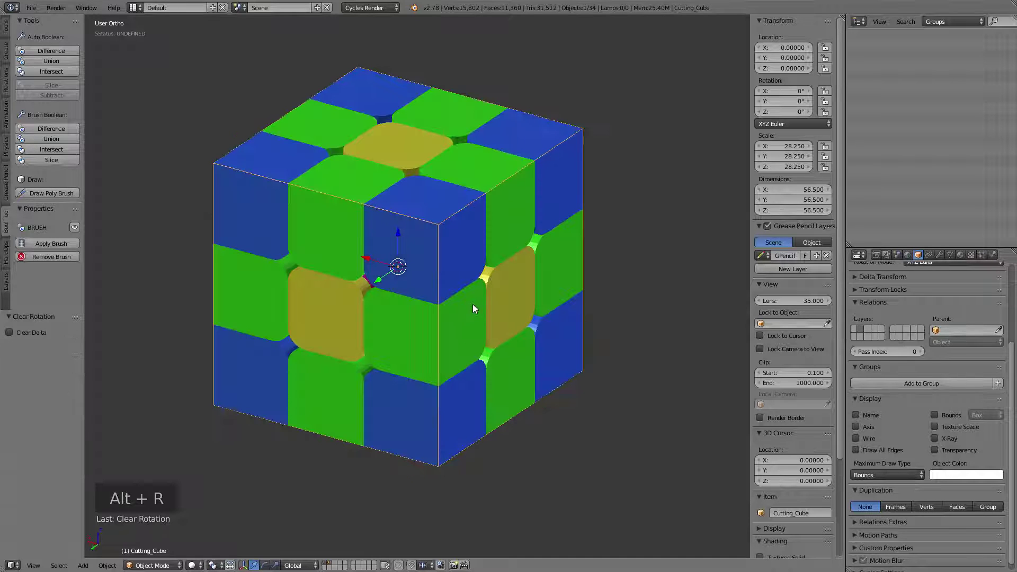
middle_click_drag(466, 300, 533, 217)
scroll(548, 259, "down", 2)
middle_click_drag(548, 255, 491, 250)
Select all objects and apply rotation so it is baked into the meshes
key("a")
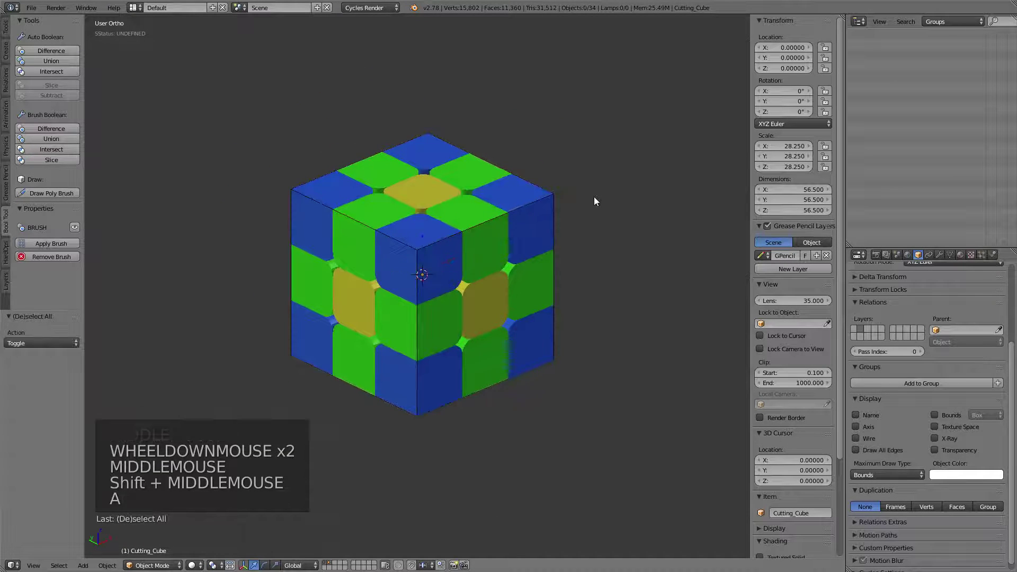
key("a")
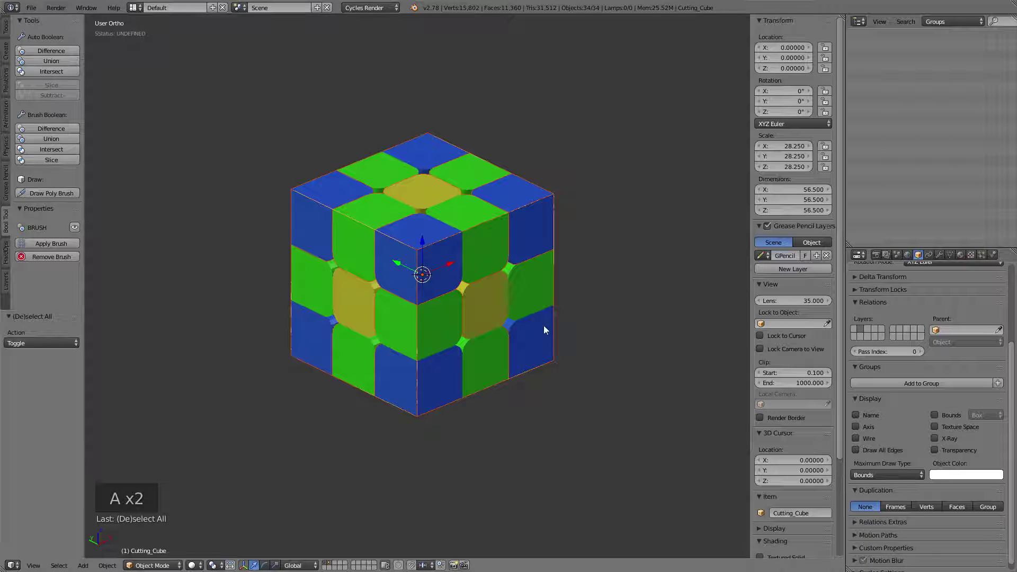
key("ctrl+a")
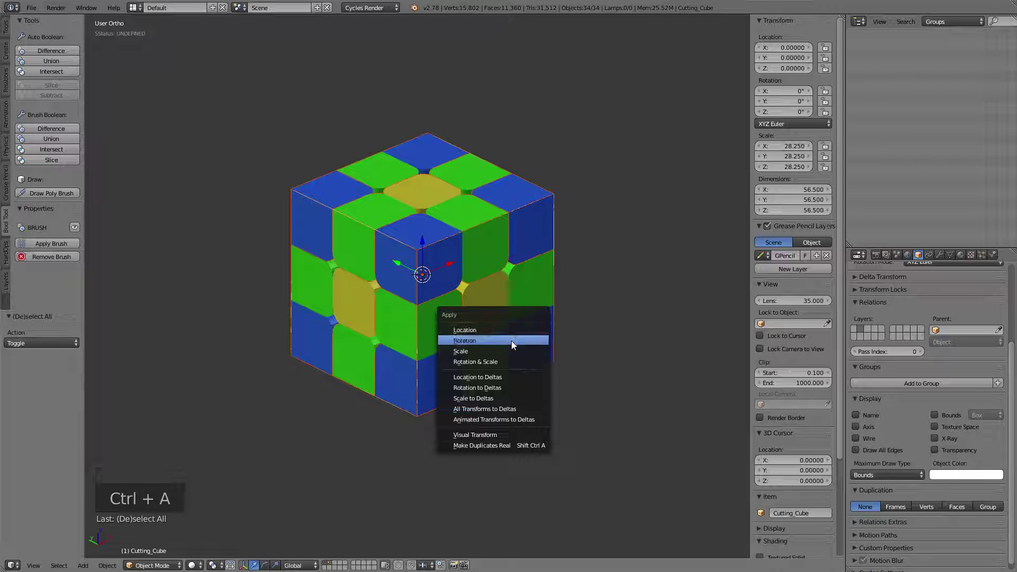
left_click(512, 344)
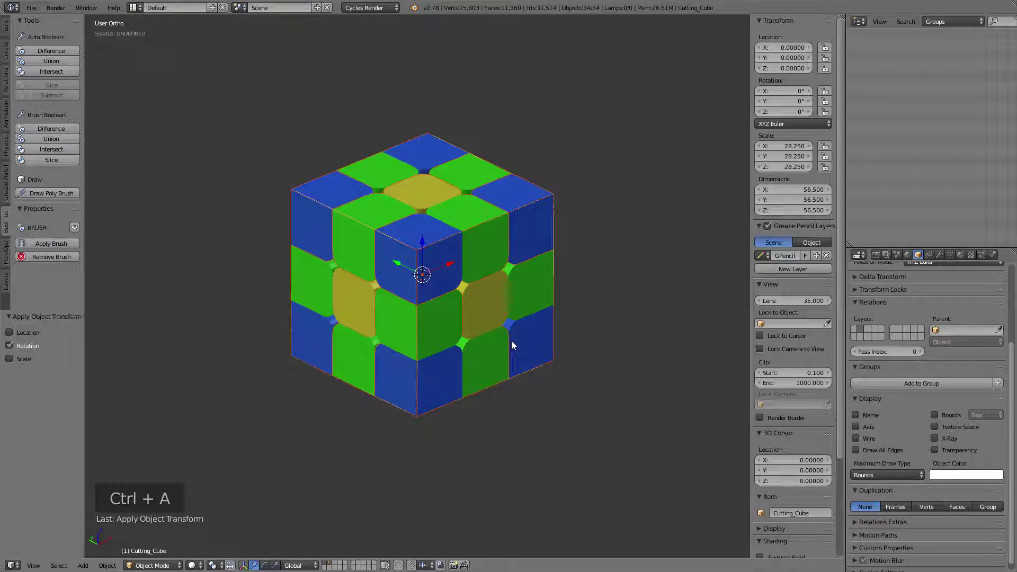
Check several edge pieces such as EdgePiece.010 and .011, then reselect and tumble Cutting_Cube
right_click(526, 234)
right_click(527, 282)
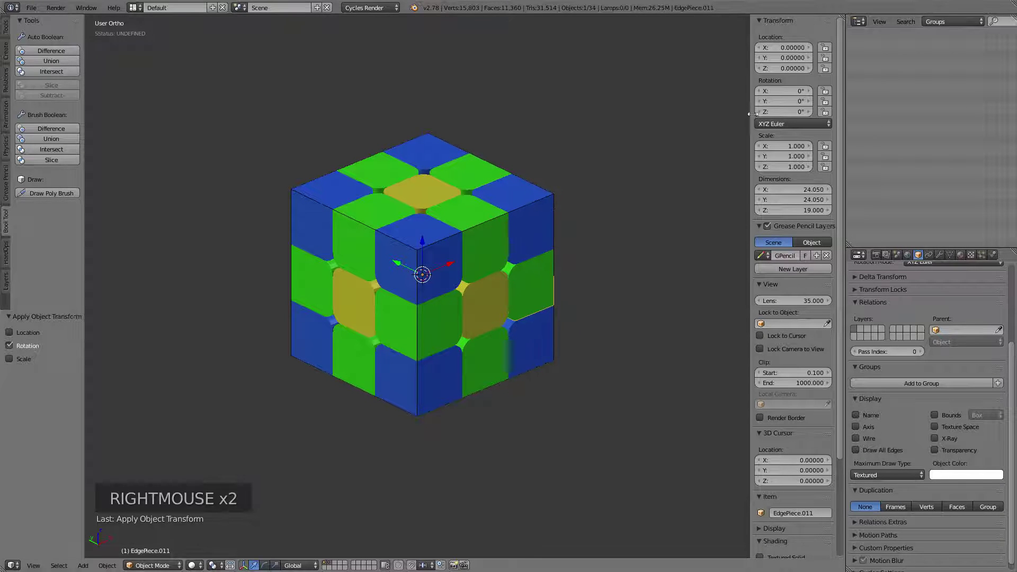
right_click(416, 332)
right_click(428, 326)
right_click(447, 322)
right_click(523, 335)
right_click(535, 273)
right_click(541, 204)
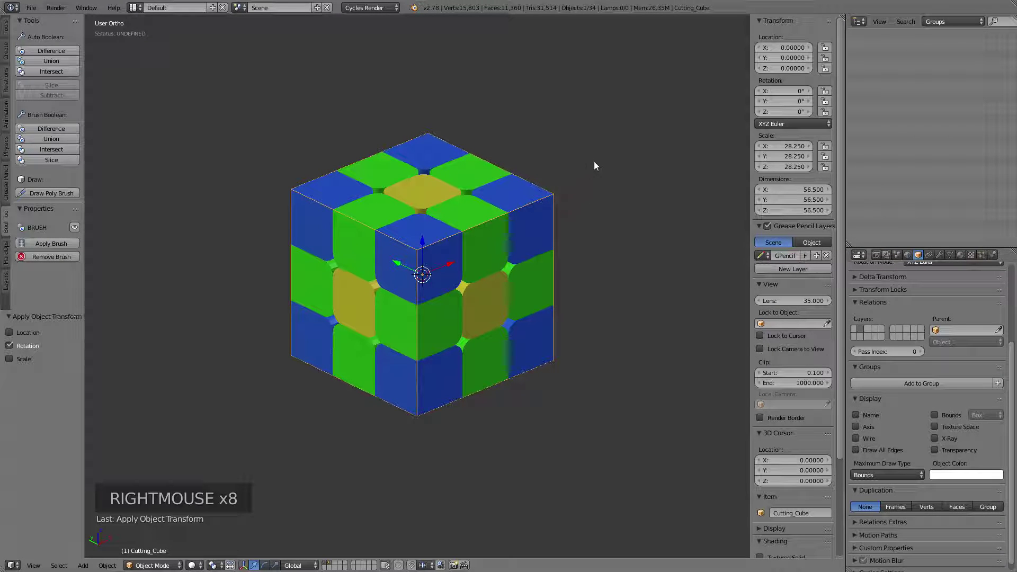
key("r")
key("r")
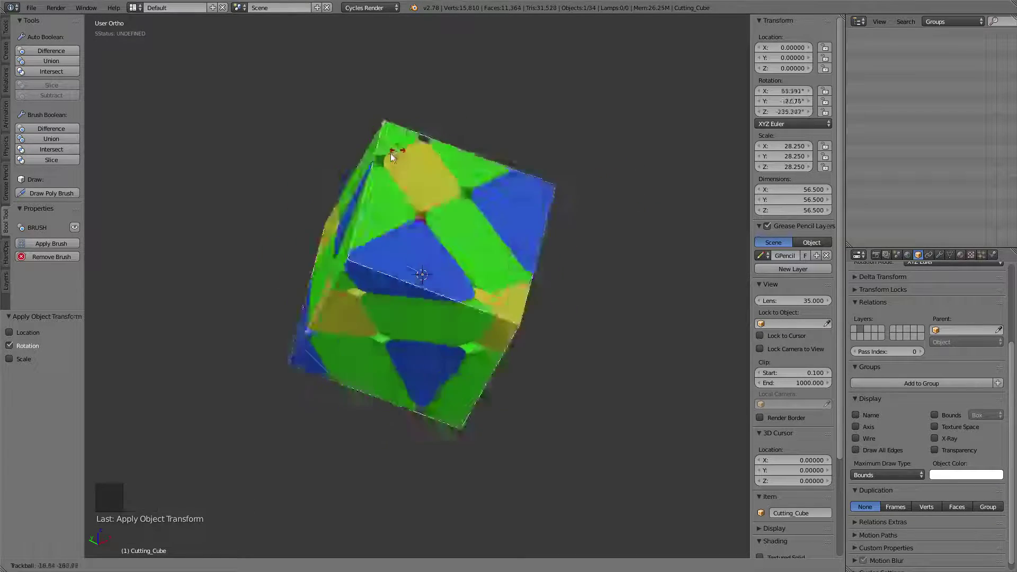
Cancel the tumble and an attempted Z-axis rotation of the cutting cube
right_click(658, 237)
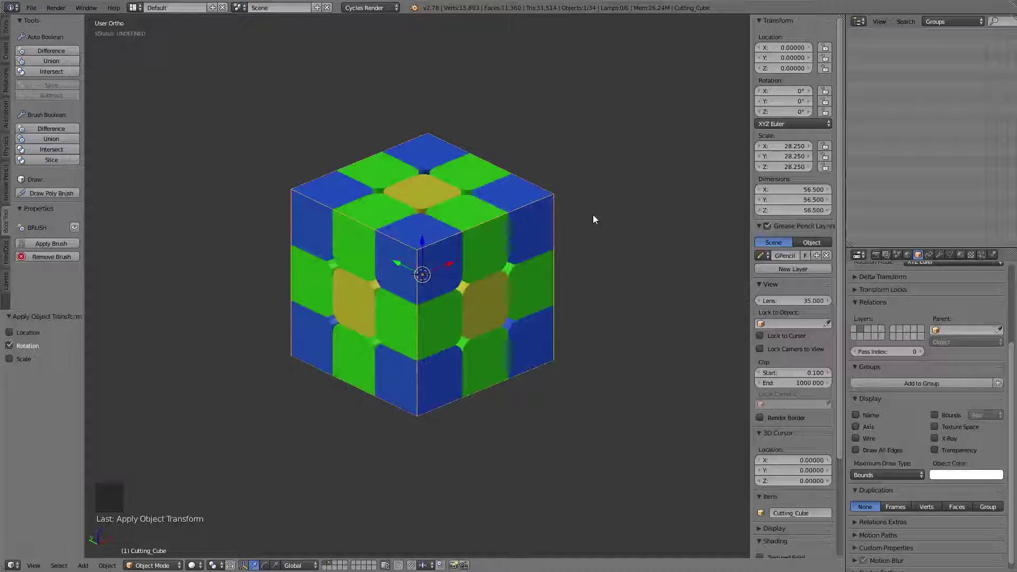
key("r")
key("z")
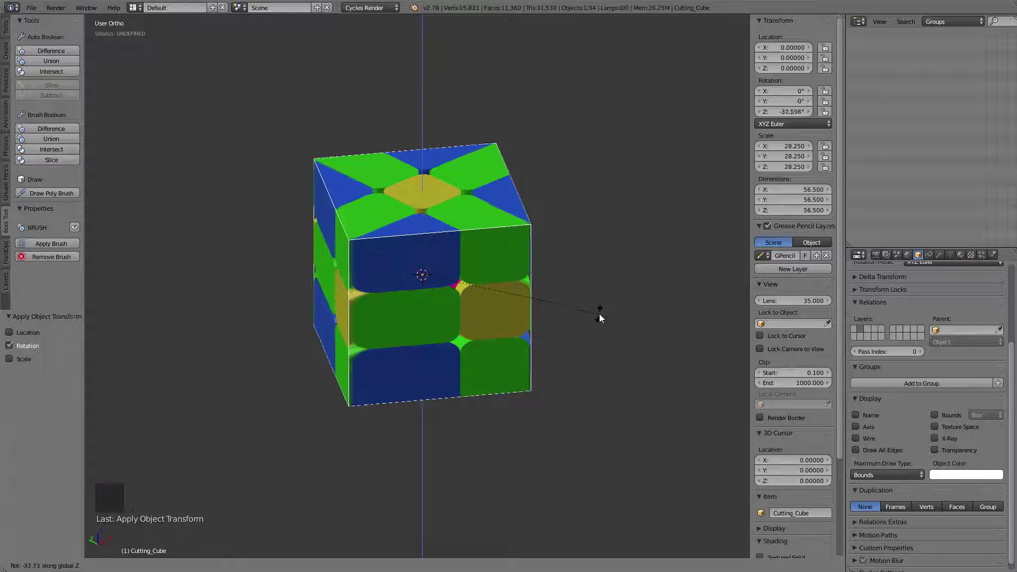
right_click(563, 348)
middle_click_drag(561, 315, 617, 260, "shift")
Set the cutting cube's rotation to X 45°, Y 19.5°, Z 45° and inspect it
left_click(761, 90)
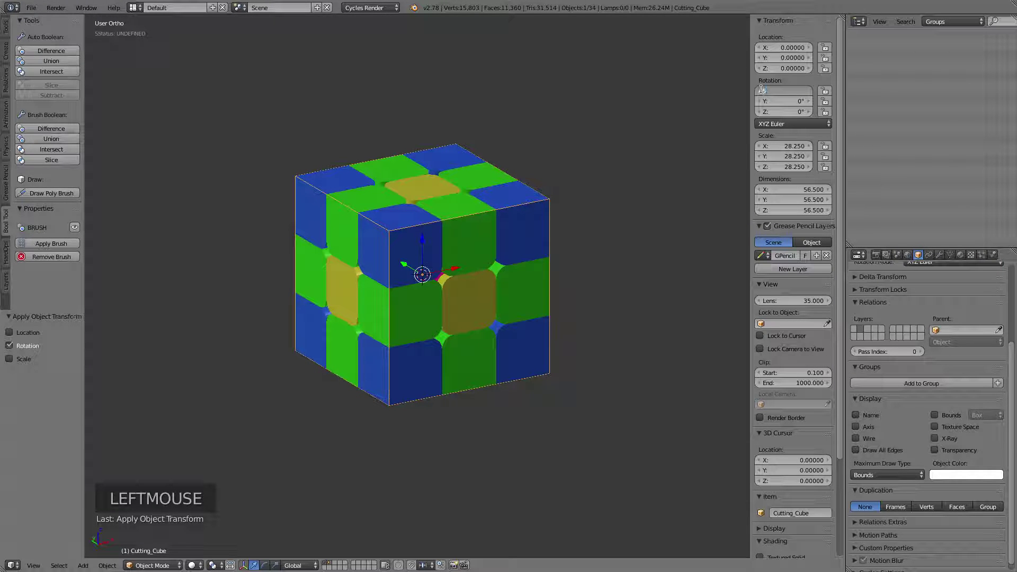
key("Tab")
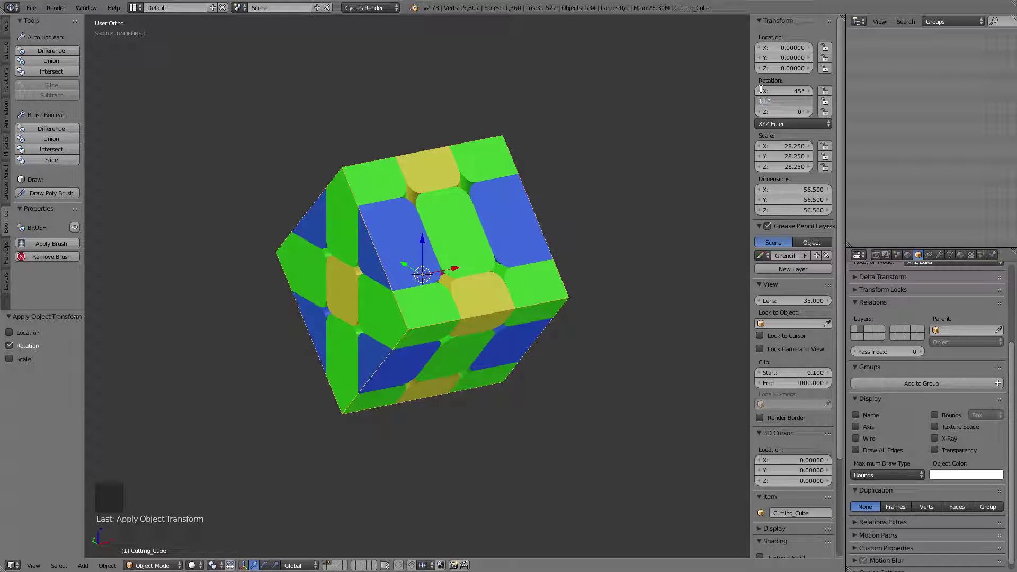
type("19.5")
key("Tab")
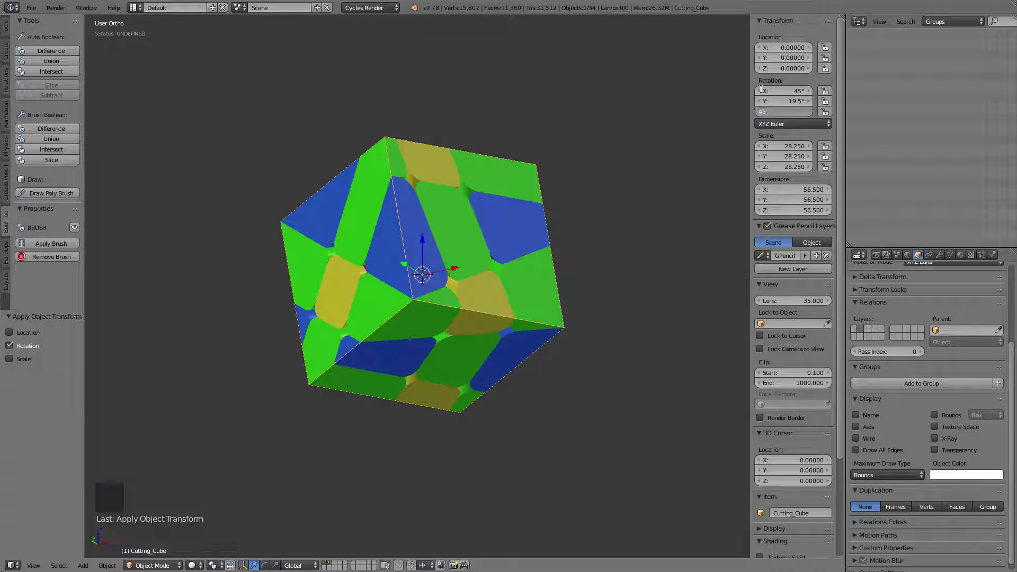
key("Return")
middle_click_drag(570, 271, 516, 249, "shift")
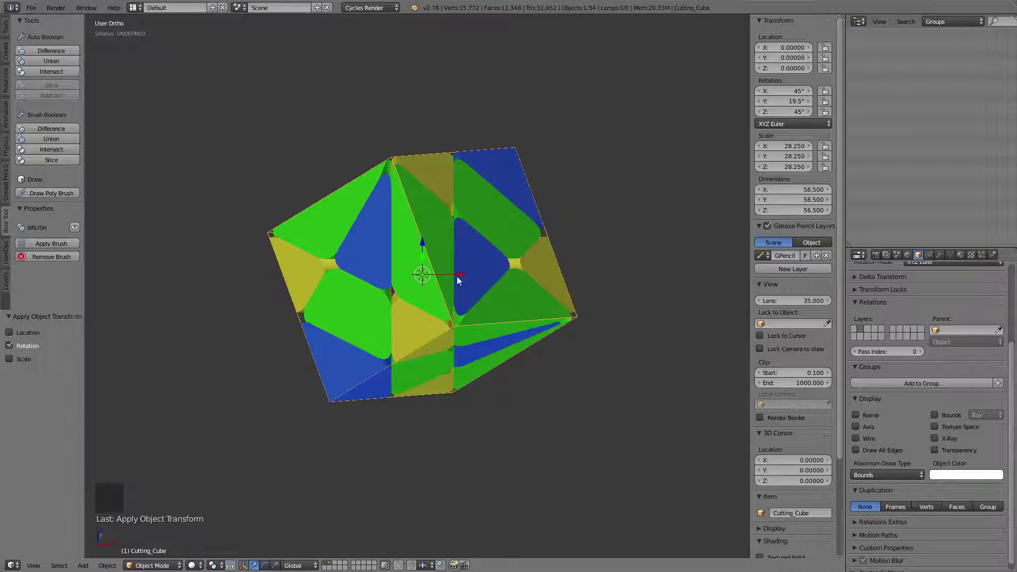
Clear the cutting cube's rotation to zero, then bring up File > Open Recent
key("alt+r")
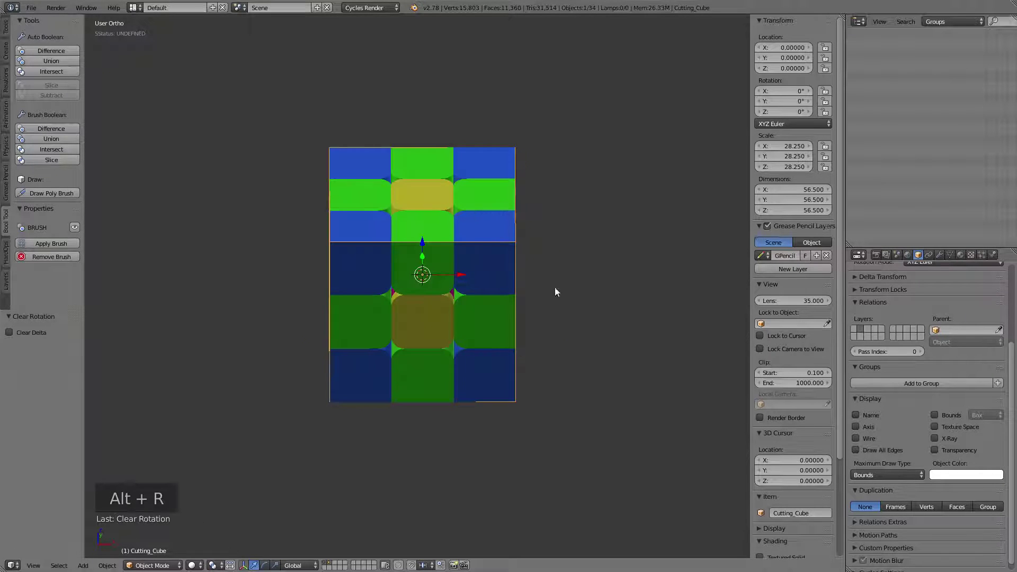
middle_click_drag(568, 285, 200, 161, "shift")
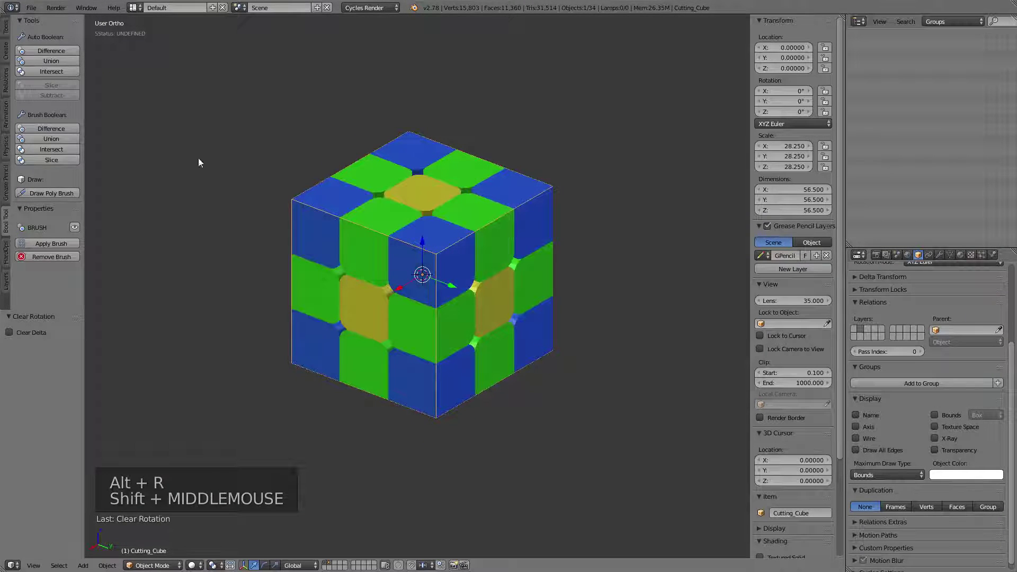
left_click(38, 11)
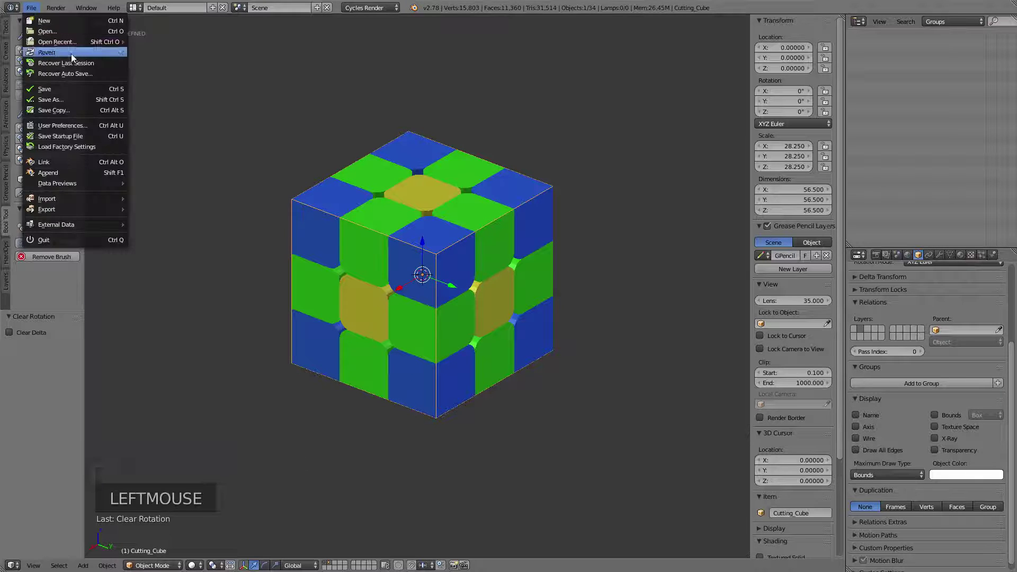
left_click(68, 88)
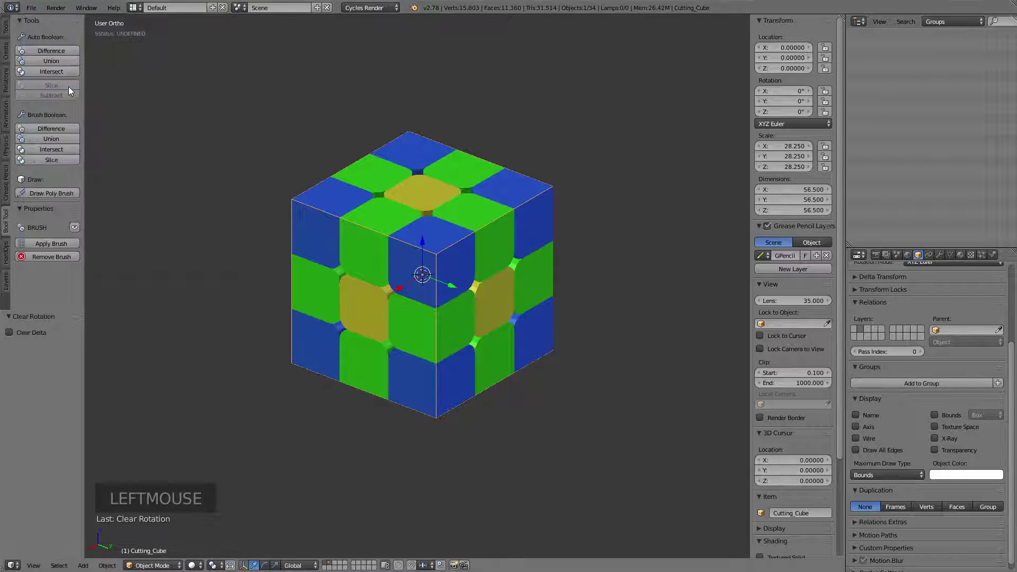
left_click(31, 8)
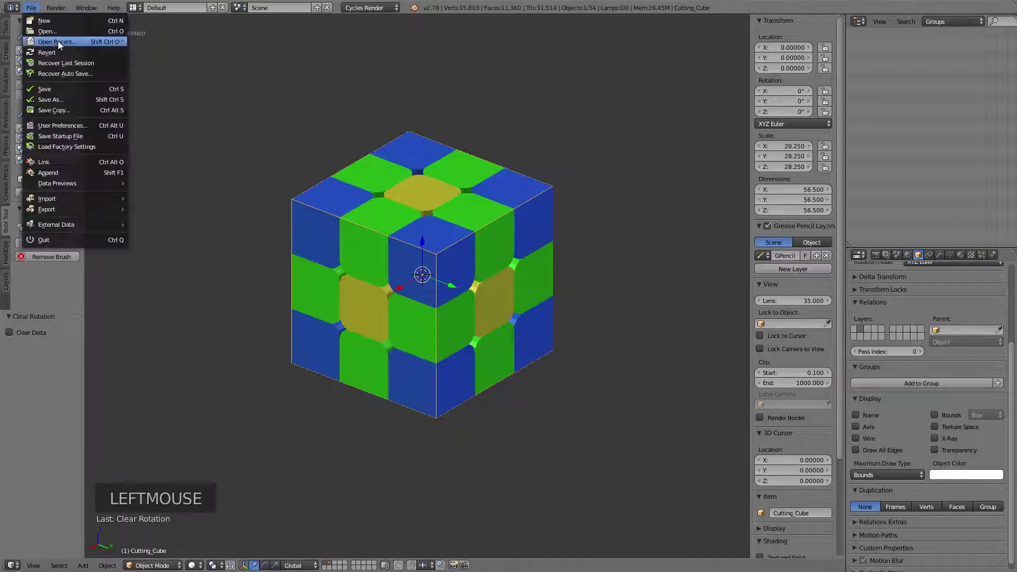
mouse_move(58, 41)
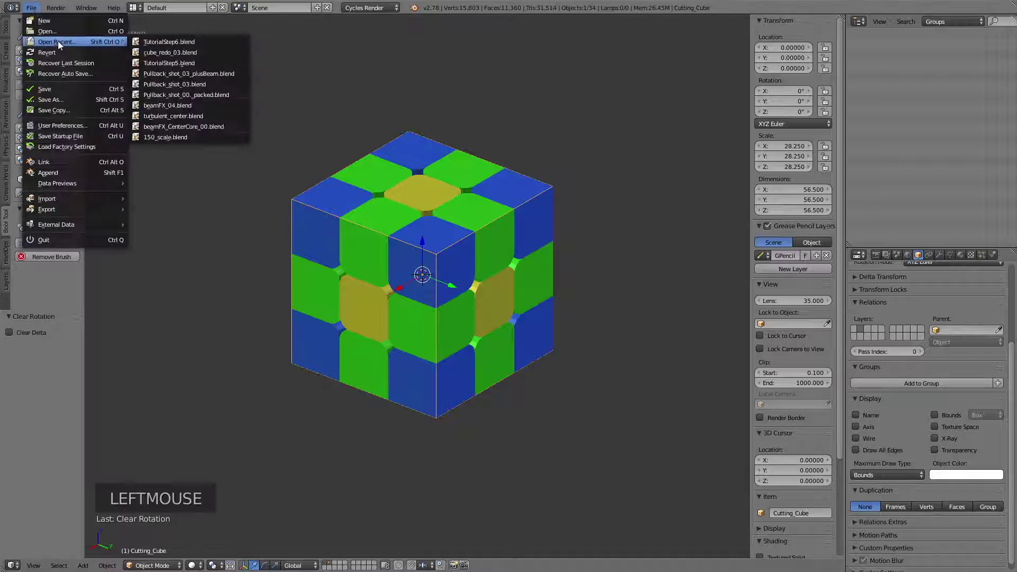
Open cube_redo_03.blend, select its cutting cube and switch to textured shading
left_click(161, 55)
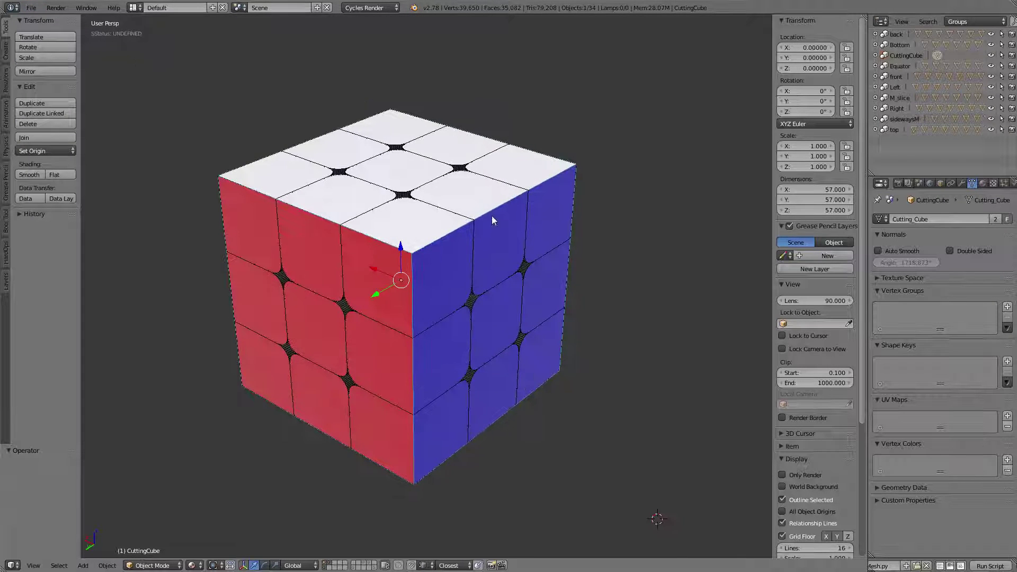
right_click(492, 212)
right_click(492, 210)
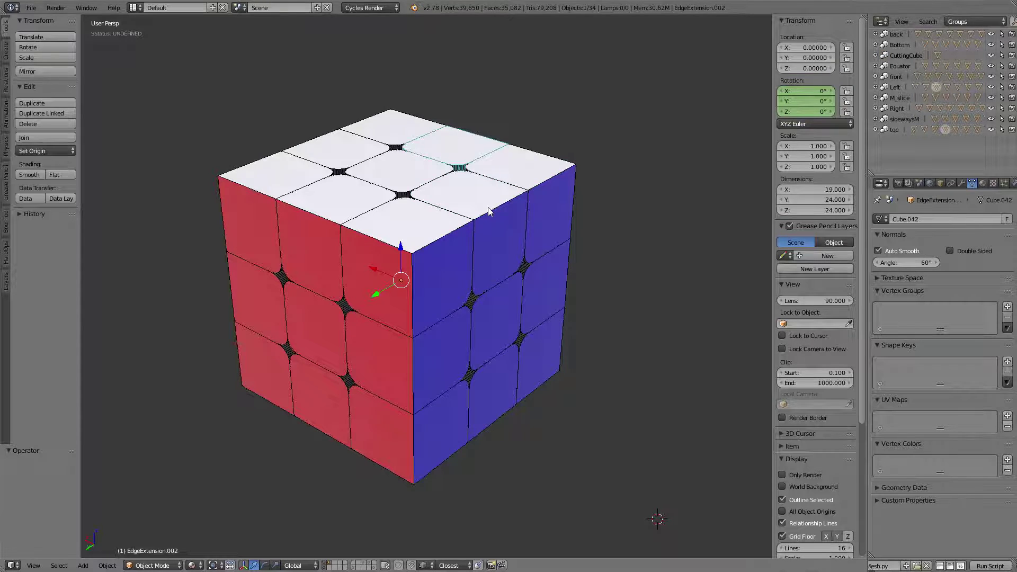
key("z")
key("z")
right_click(544, 182)
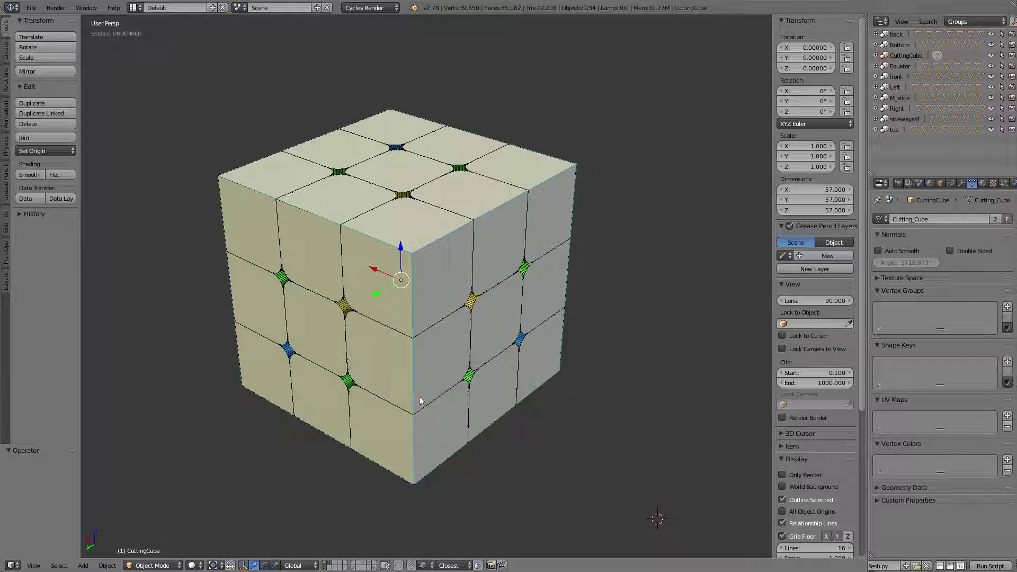
key("alt+z")
Trackball-tumble the cutting cube, confirm it, then reset its rotation to 0°
mouse_move(434, 363)
middle_mouse_down()
mouse_move(379, 329)
mouse_move(516, 307)
mouse_move(562, 322)
mouse_move(445, 327)
mouse_move(486, 231)
middle_mouse_up()
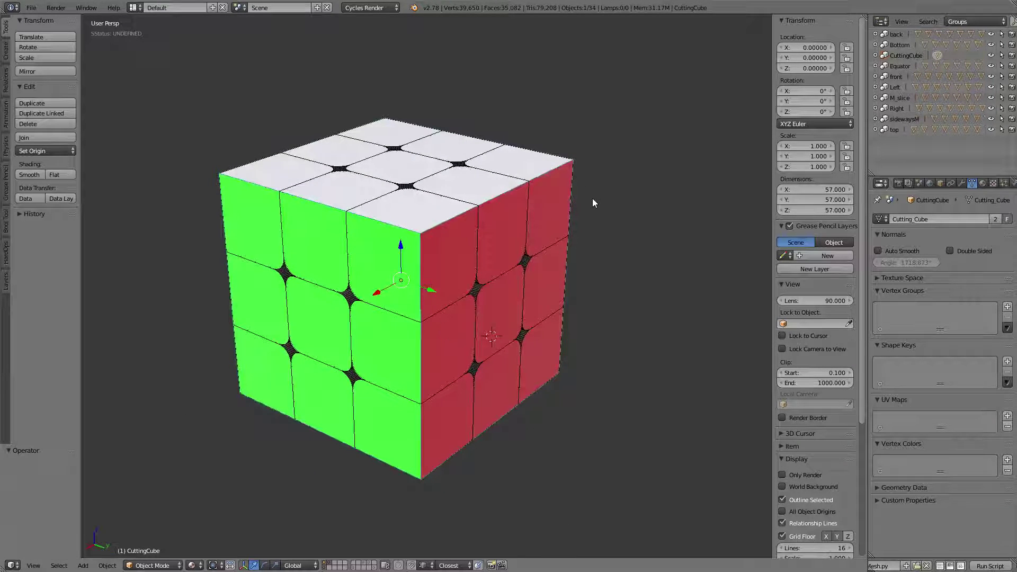
key("r")
key("r")
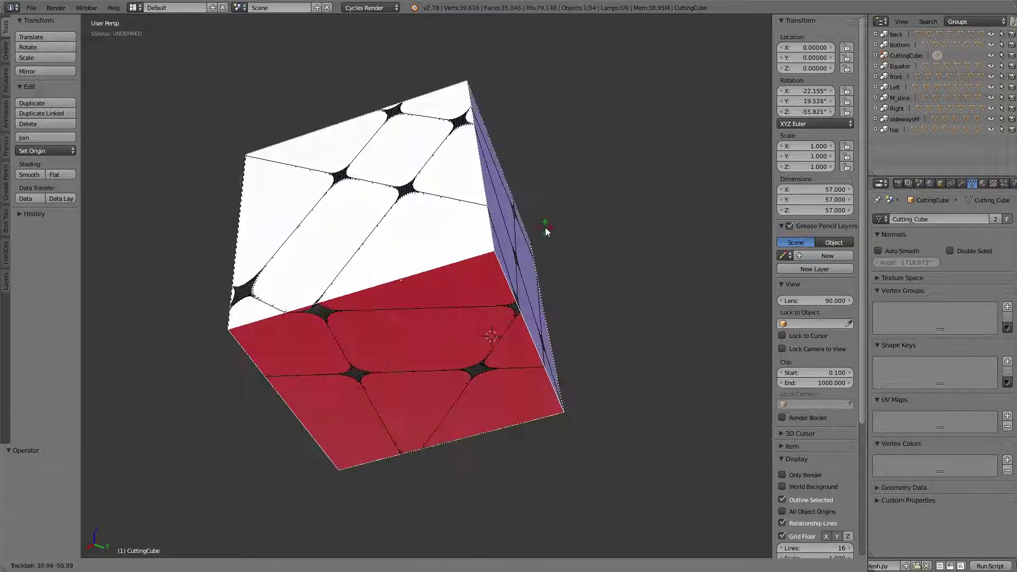
left_click(561, 230)
mouse_move(609, 234)
middle_mouse_down()
mouse_move(339, 199)
mouse_move(539, 188)
mouse_move(622, 227)
middle_mouse_up()
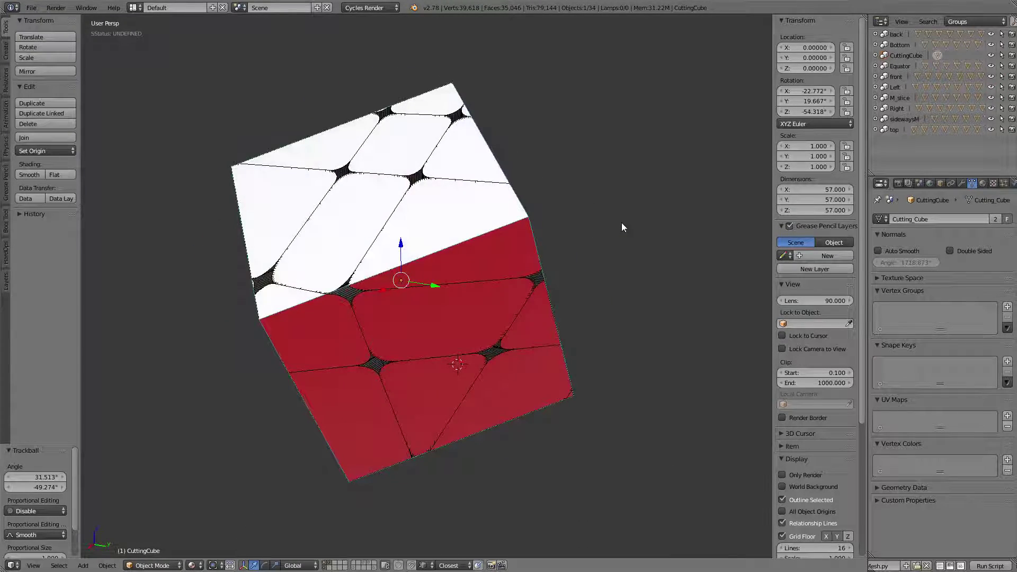
key("alt+r")
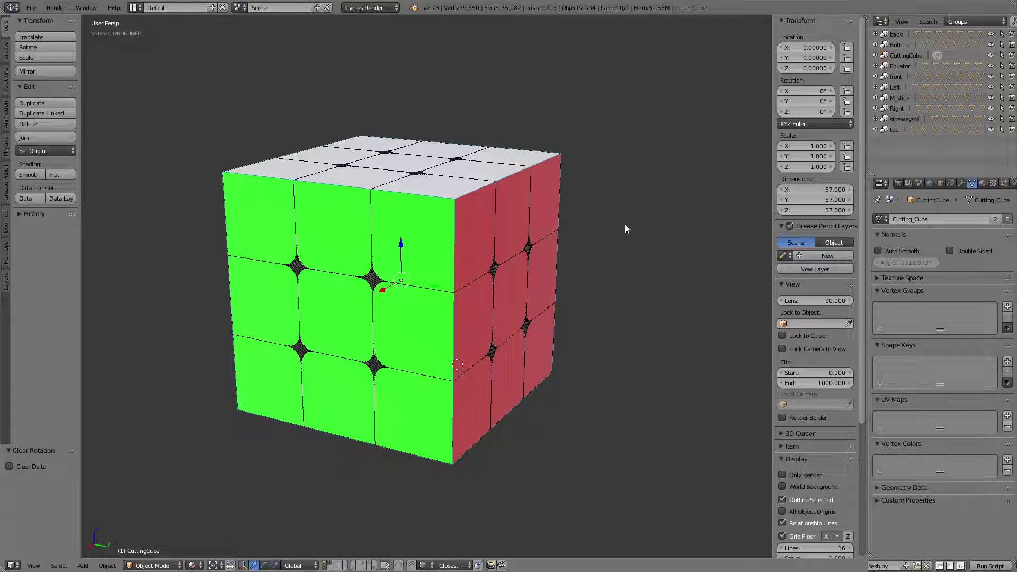
mouse_move(642, 224)
middle_mouse_down()
mouse_move(597, 237)
mouse_move(647, 236)
middle_mouse_up()
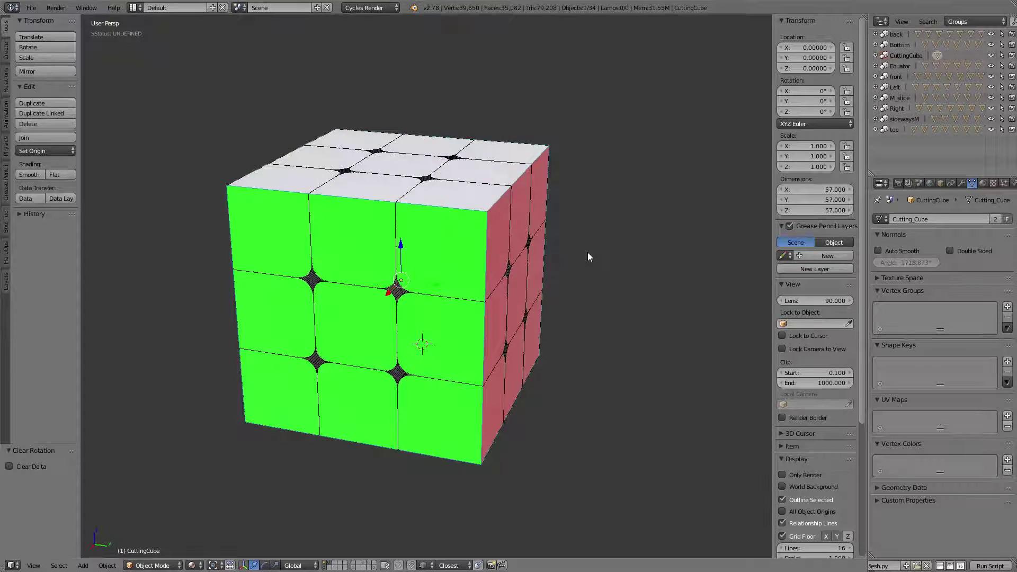
key("alt+z")
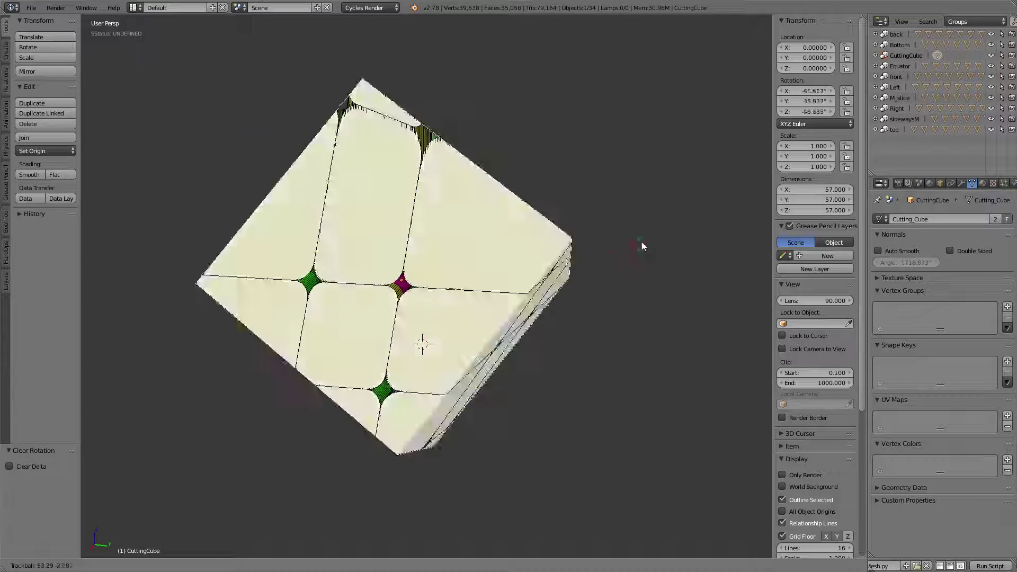
right_click(592, 227)
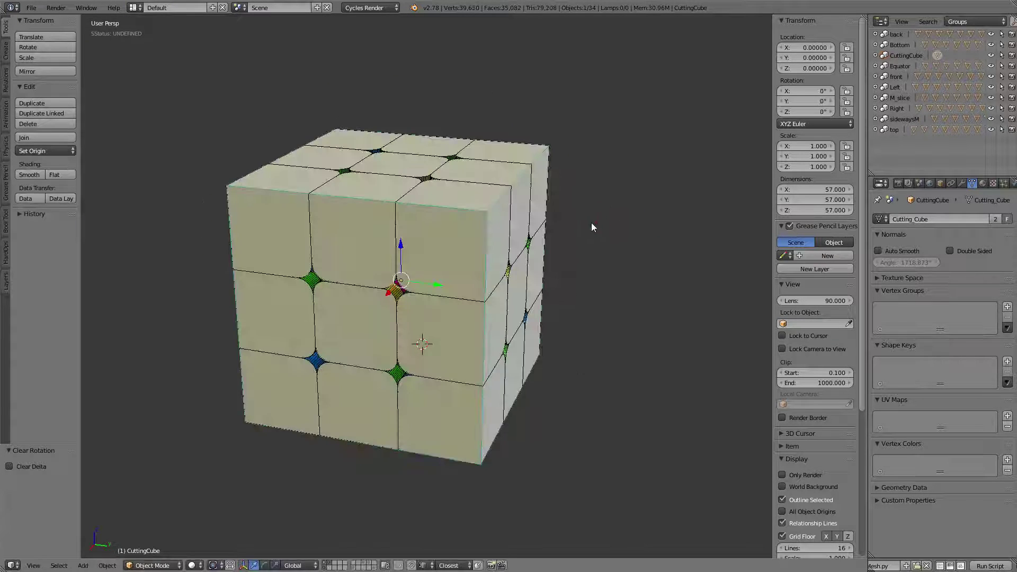
middle_click_drag(592, 227, 432, 246)
right_click(406, 234)
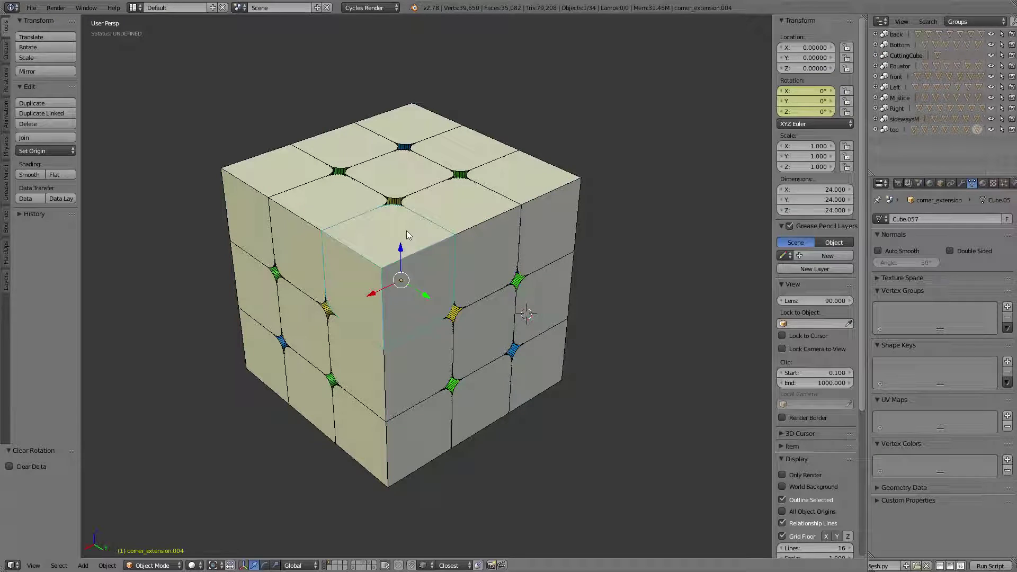
key("h")
right_click(453, 213)
key("h")
right_click(511, 196)
key("h")
middle_click_drag(441, 210, 536, 196)
right_click(536, 196)
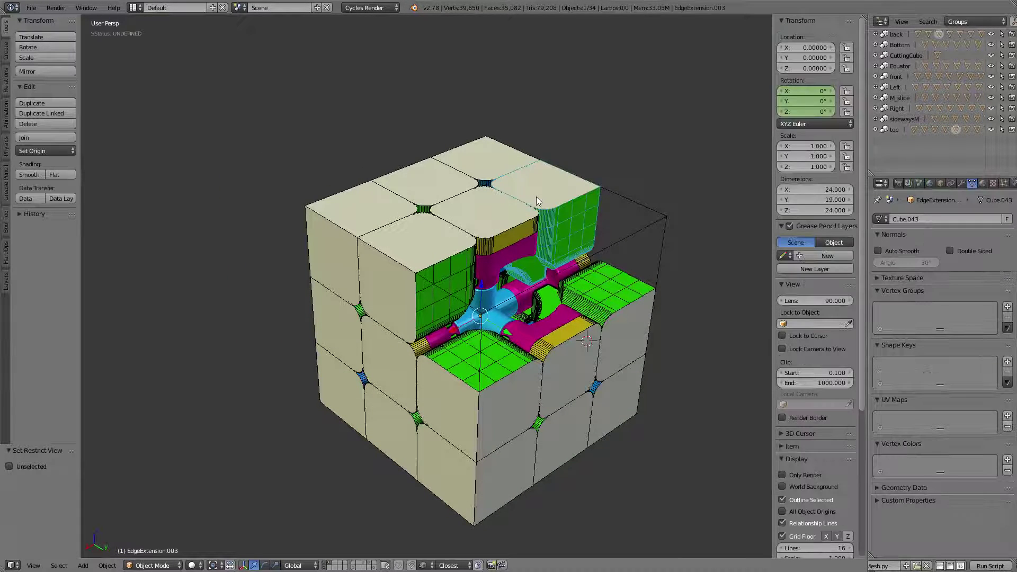
key("h")
right_click(418, 247)
key("h")
right_click(403, 222)
key("h")
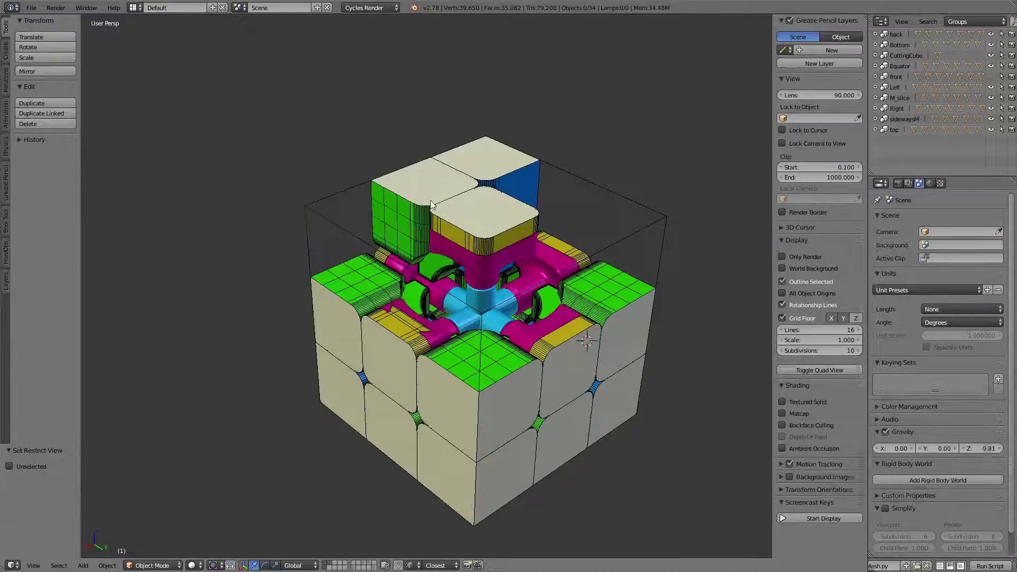
middle_click_drag(430, 205, 379, 245)
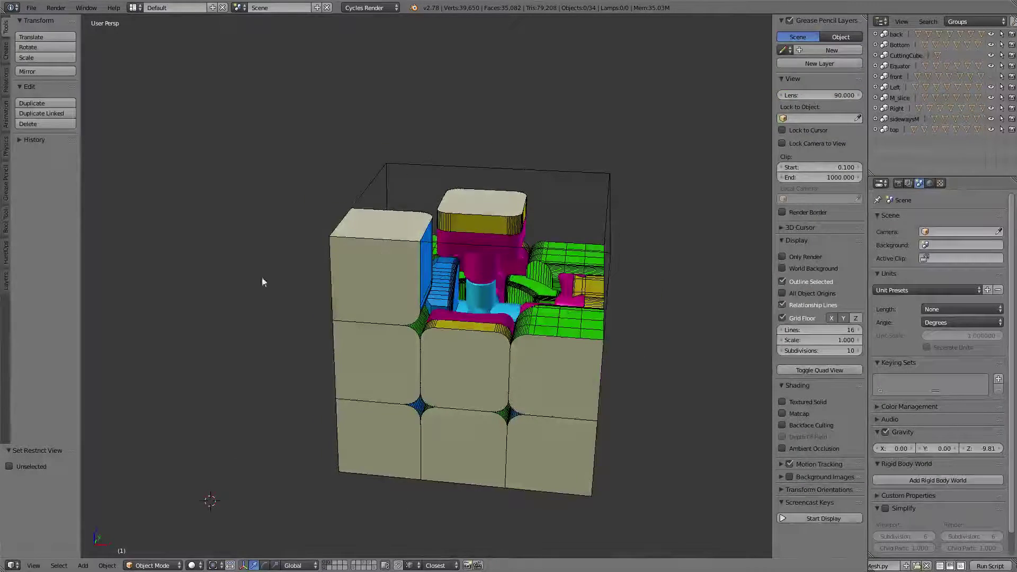
middle_click_drag(259, 279, 481, 244)
right_click(630, 280)
key("h")
scroll(443, 297, "up", 5)
middle_click_drag(442, 297, 523, 287)
middle_click_drag(449, 275, 416, 235)
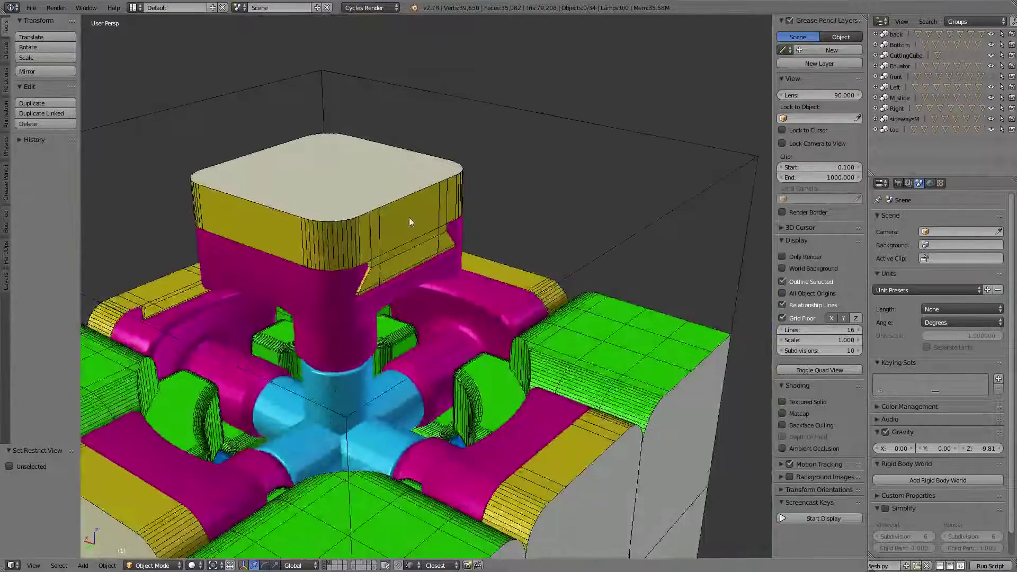
Select the cutting cube and trackball-rotate it to a skewed tilt
right_click(411, 221)
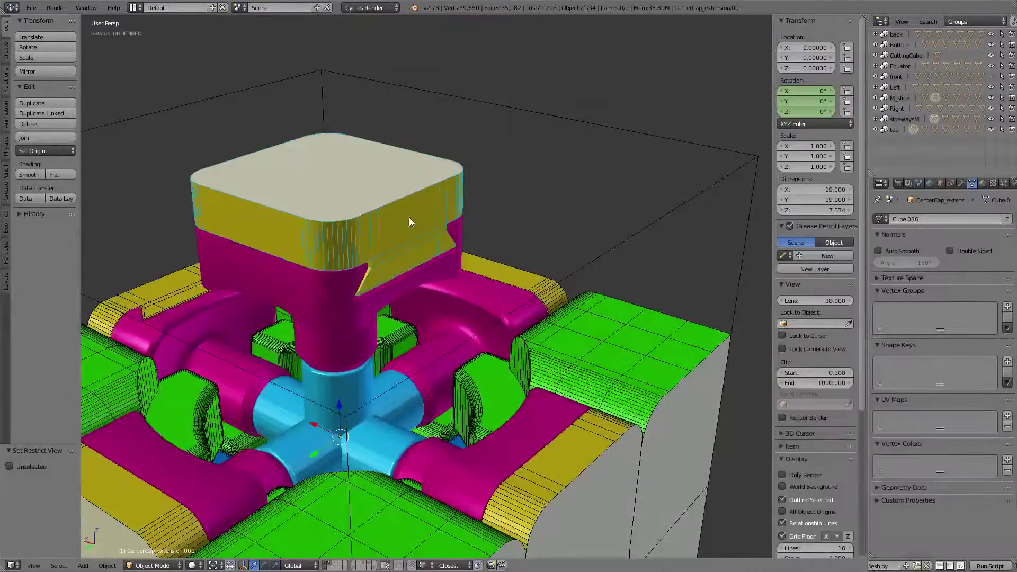
right_click(642, 227)
key("r")
key("r")
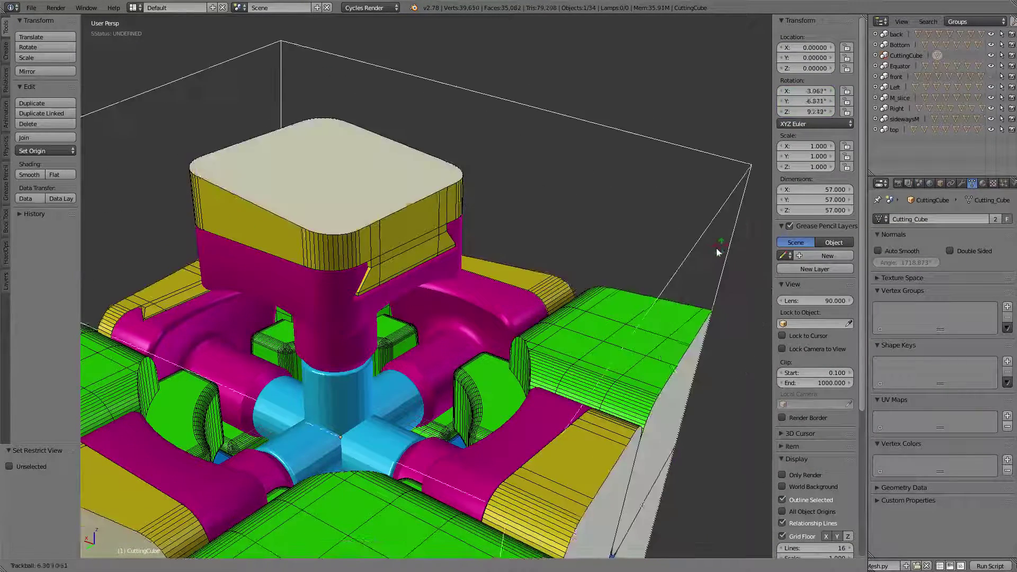
left_click(684, 263)
Hide the top centre cap piece to inspect the slanted cut, then unhide everything
right_click(415, 166)
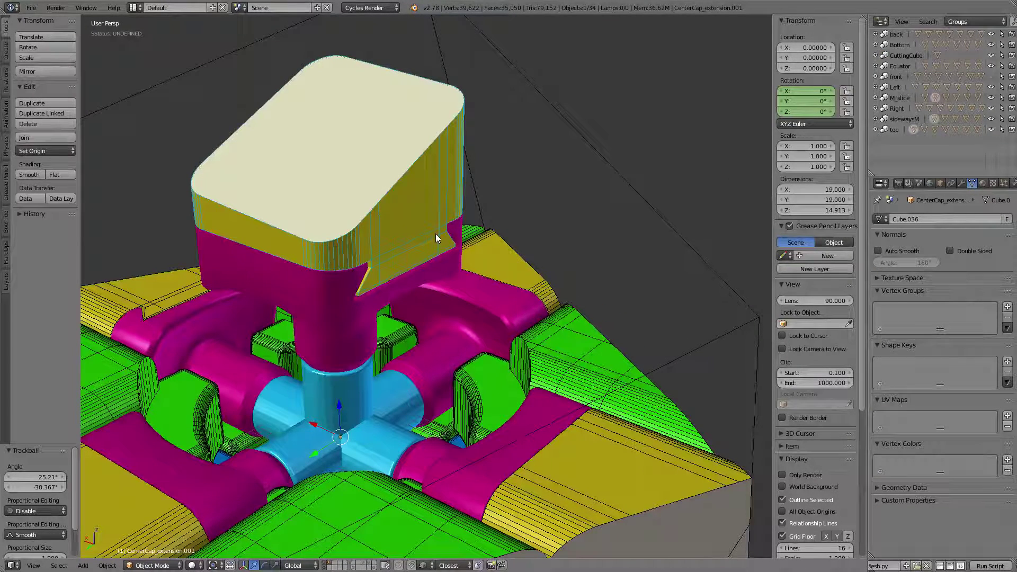
key("h")
middle_click_drag(398, 218, 346, 261)
middle_click_drag(357, 372, 431, 236)
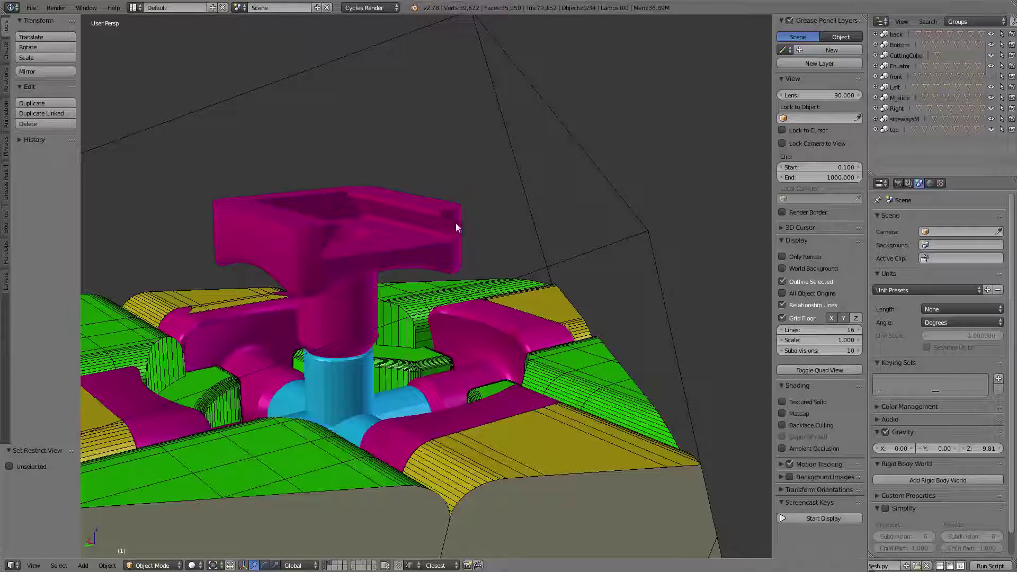
scroll(299, 220, "down", 5)
middle_click_drag(299, 220, 398, 192)
key("alt+h")
middle_click_drag(513, 175, 516, 212)
middle_click_drag(402, 255, 381, 245)
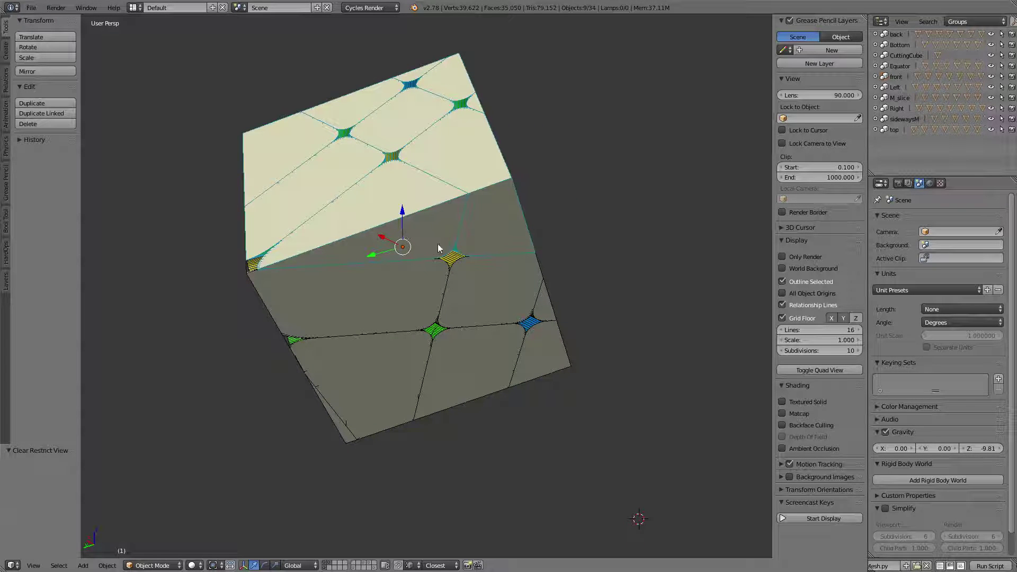
Cycle through overlapping pieces to select the cutting cube and clear its rotation to zero
key("alt+r")
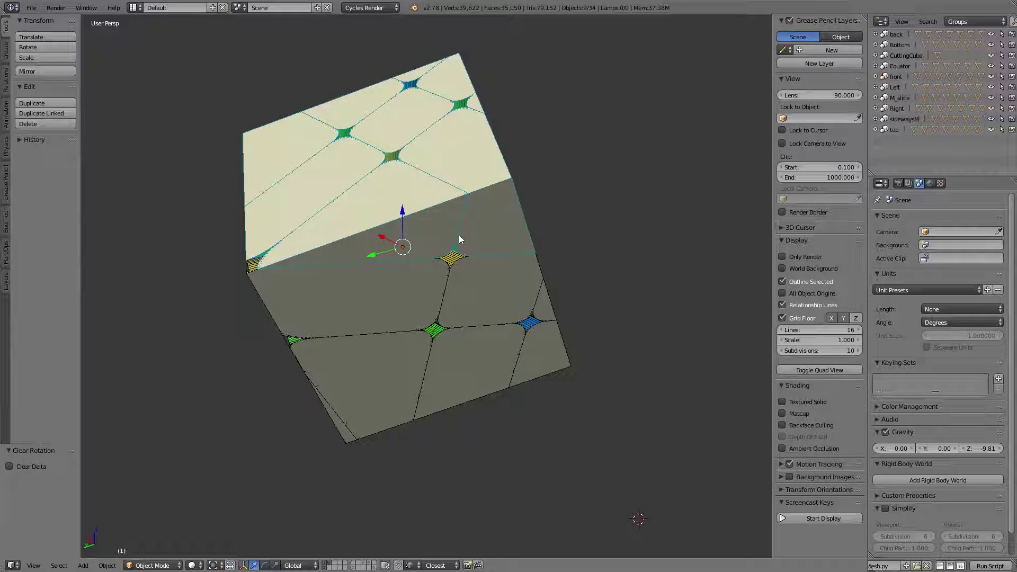
right_click(501, 186)
right_click(503, 180)
right_click(501, 178)
right_click(498, 180)
key("alt+r")
middle_click_drag(508, 250, 454, 255)
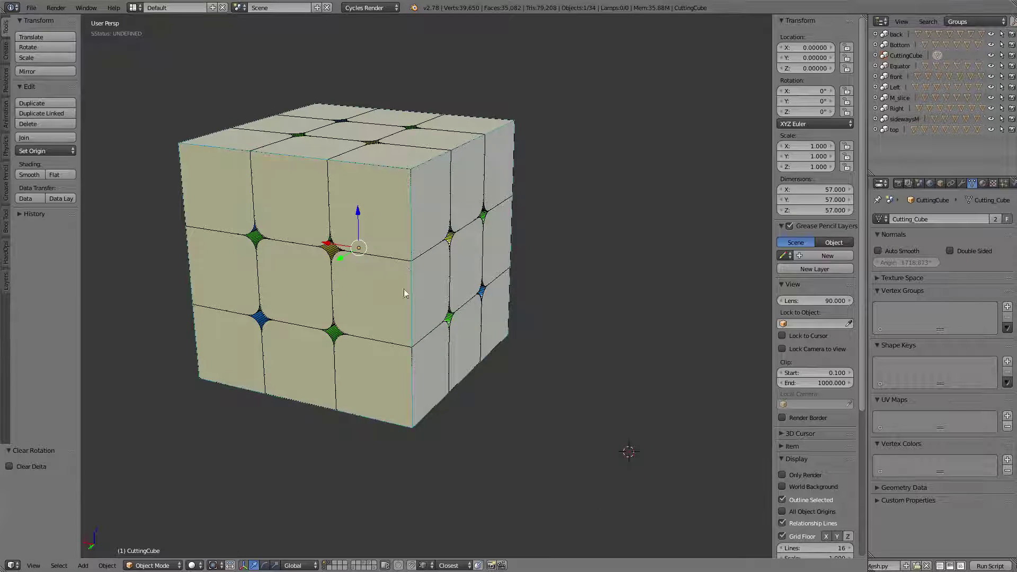
Try rotating the Equator middle slice about Z, then cancel it
left_click(895, 67)
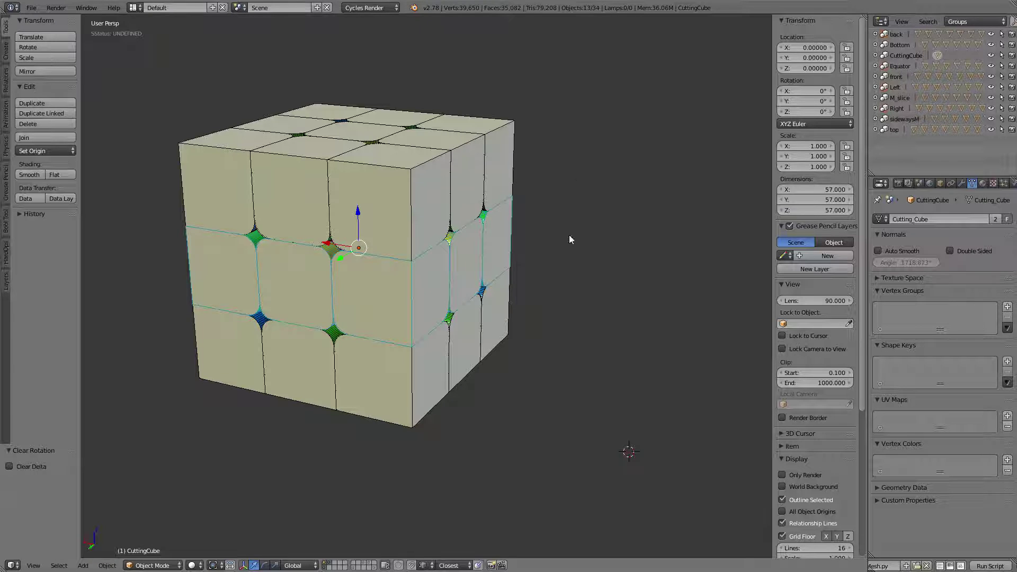
key("r")
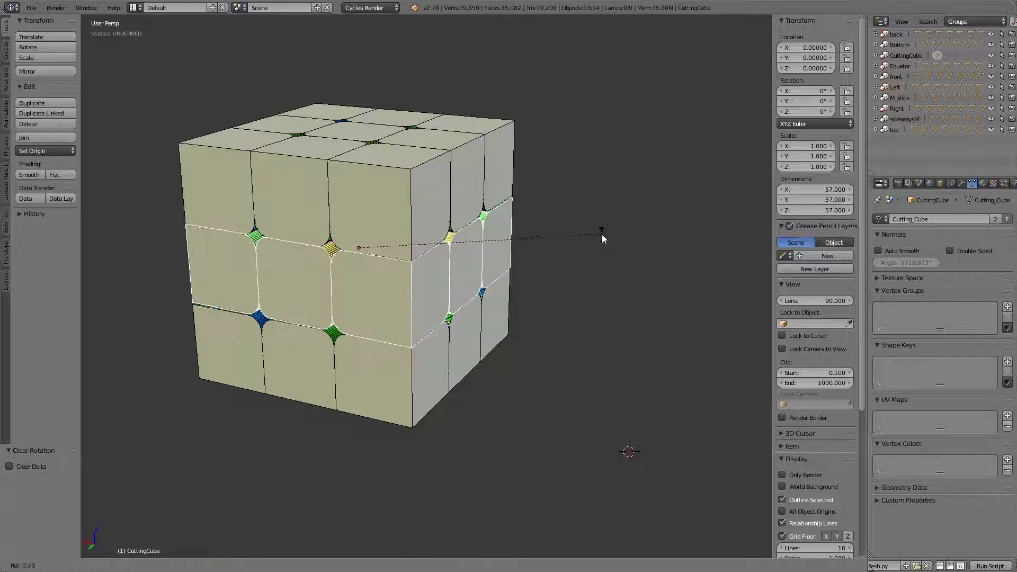
key("z")
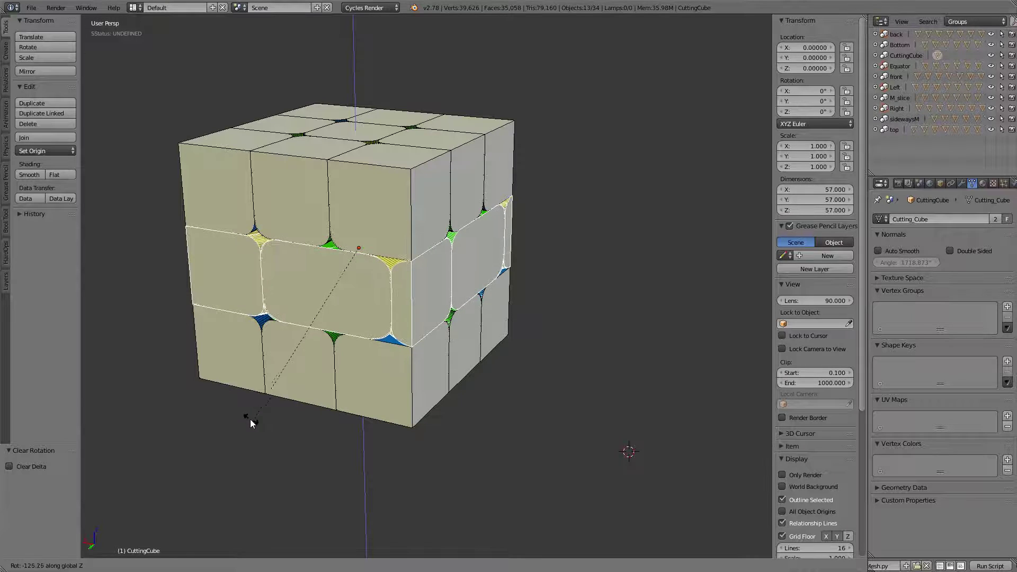
right_click(205, 409)
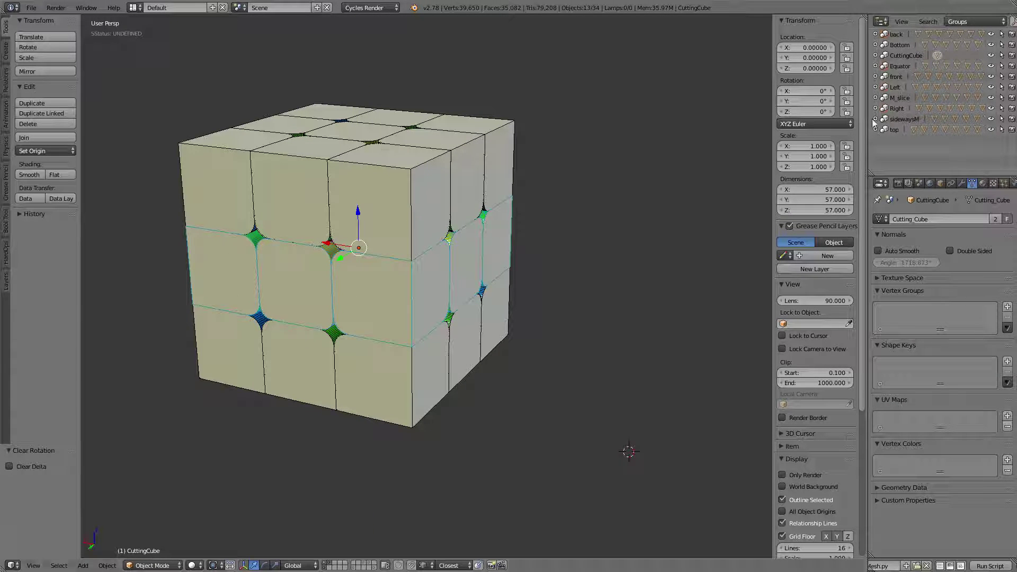
Twist the top layer about Z by about -22°
left_click(894, 129)
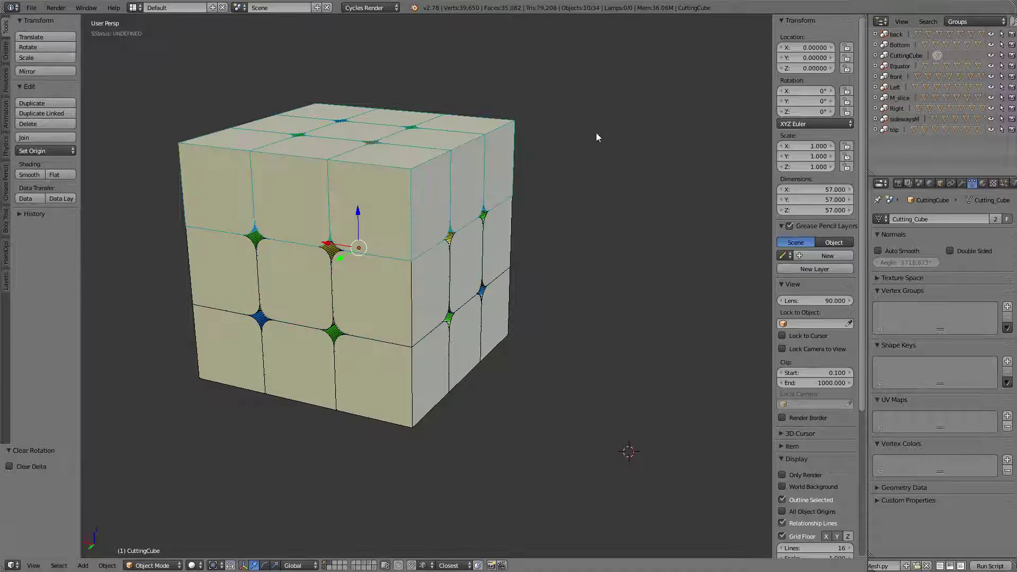
key("r")
key("z")
left_click(612, 247)
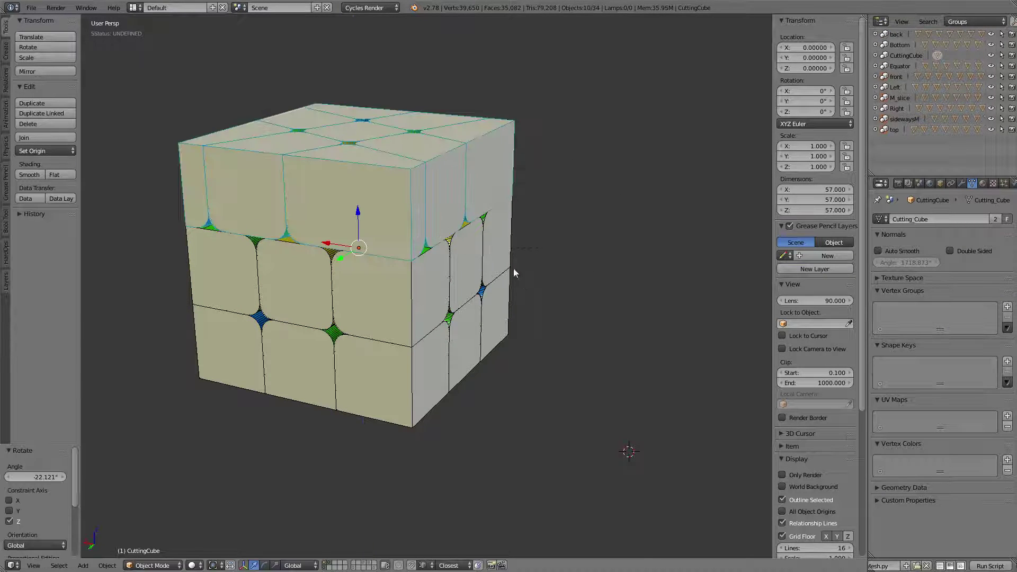
Twist the Equator middle layer about Z by about 14°
left_click(895, 65)
key("r")
key("z")
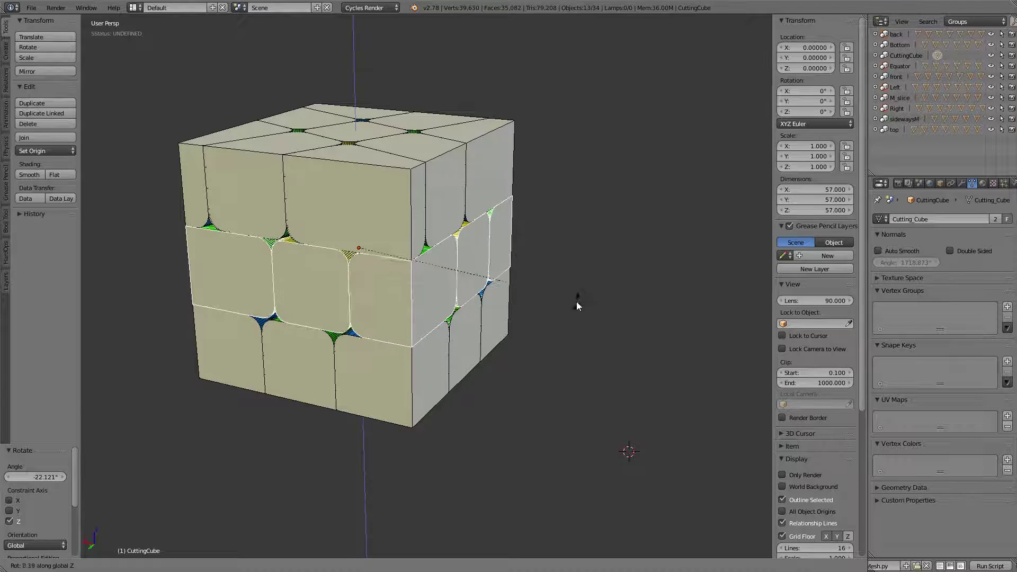
left_click(605, 278)
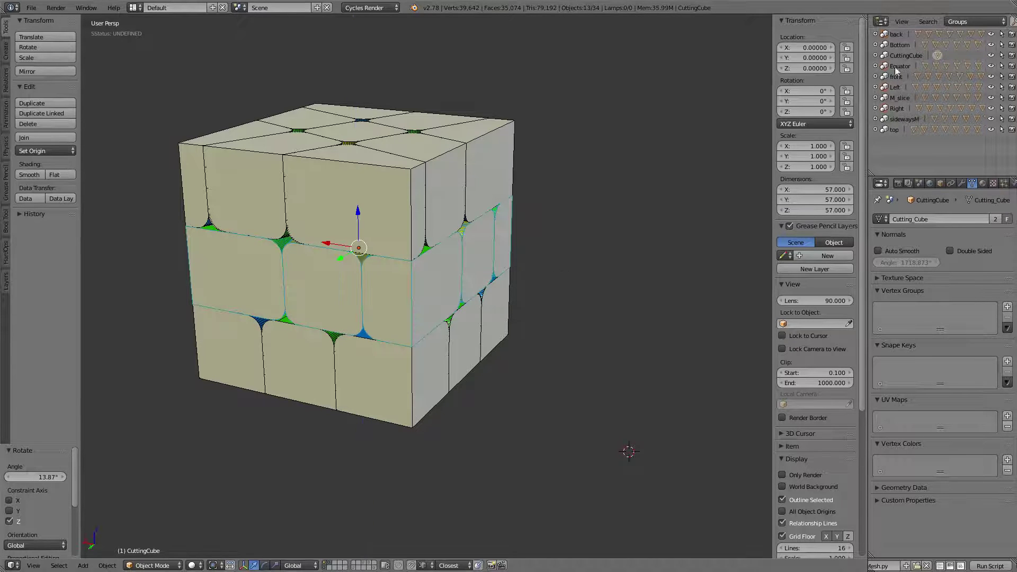
Twist the Bottom layer about Z by about 25°
left_click(898, 46)
key("r")
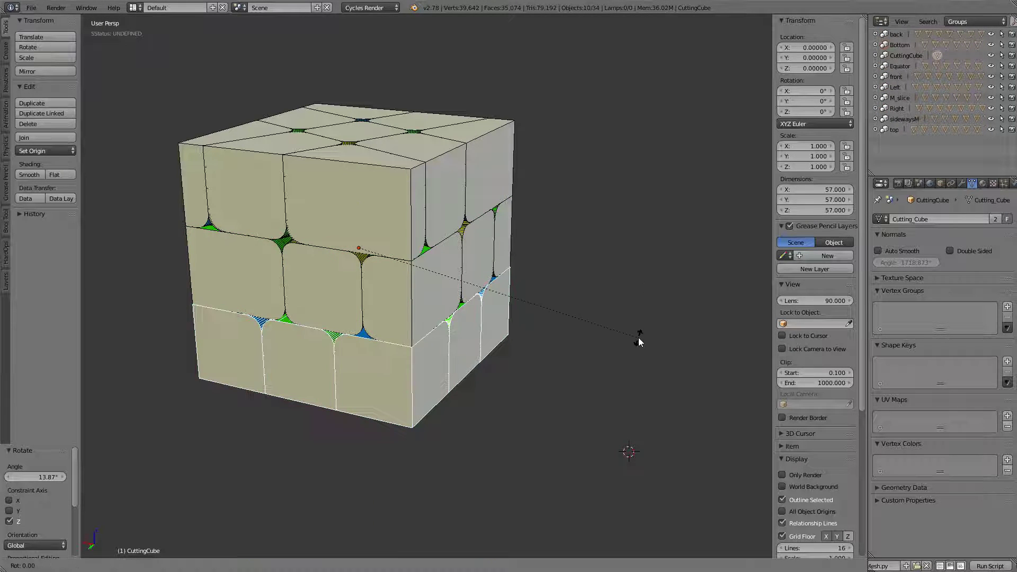
key("z")
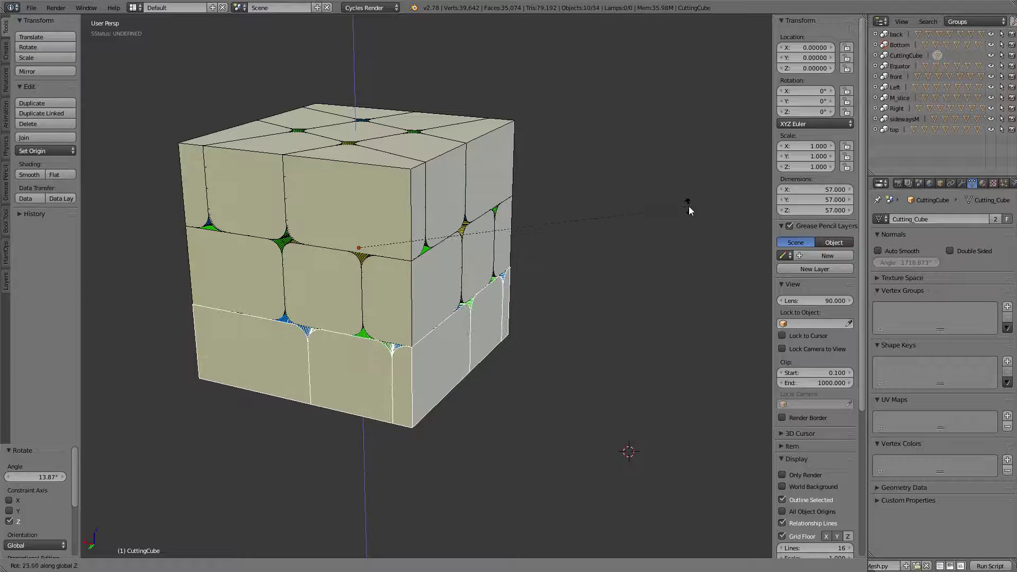
left_click(688, 209)
right_click(484, 129)
Pick CuttingCube from the Select Menu and trackball-rotate it to an arbitrary orientation
right_click(484, 135, "alt")
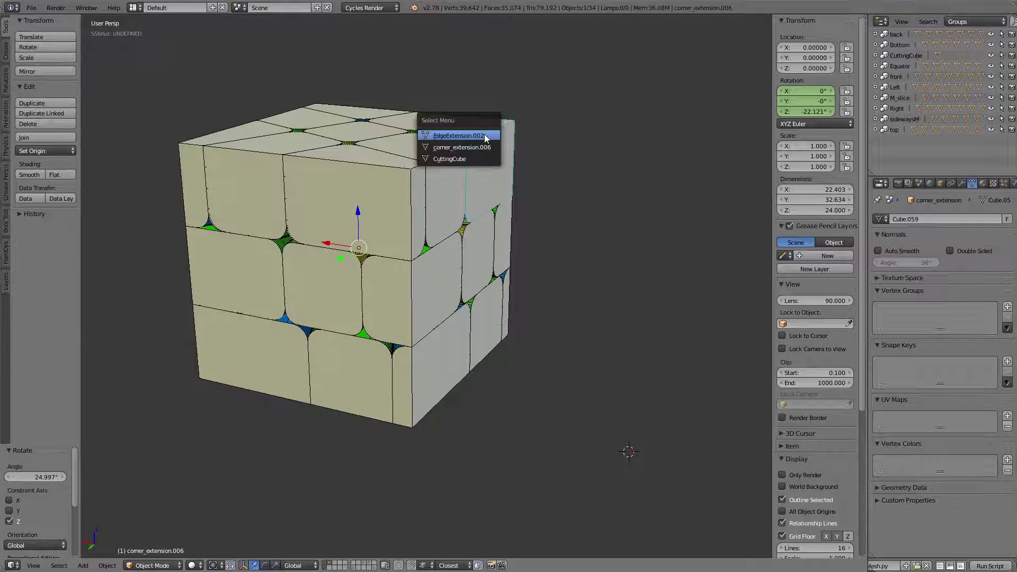
left_click(472, 159)
key("r")
key("r")
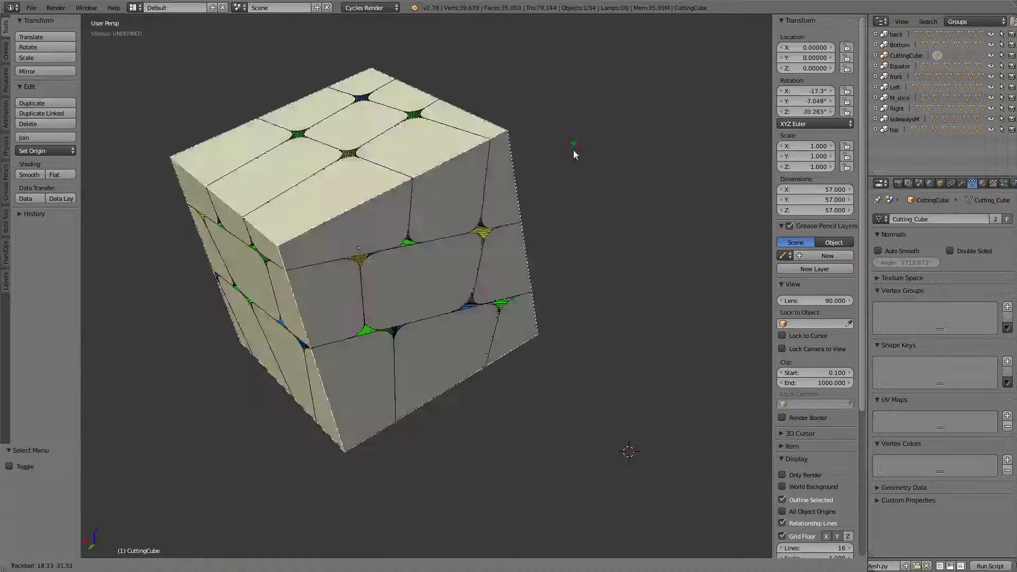
left_click(591, 158)
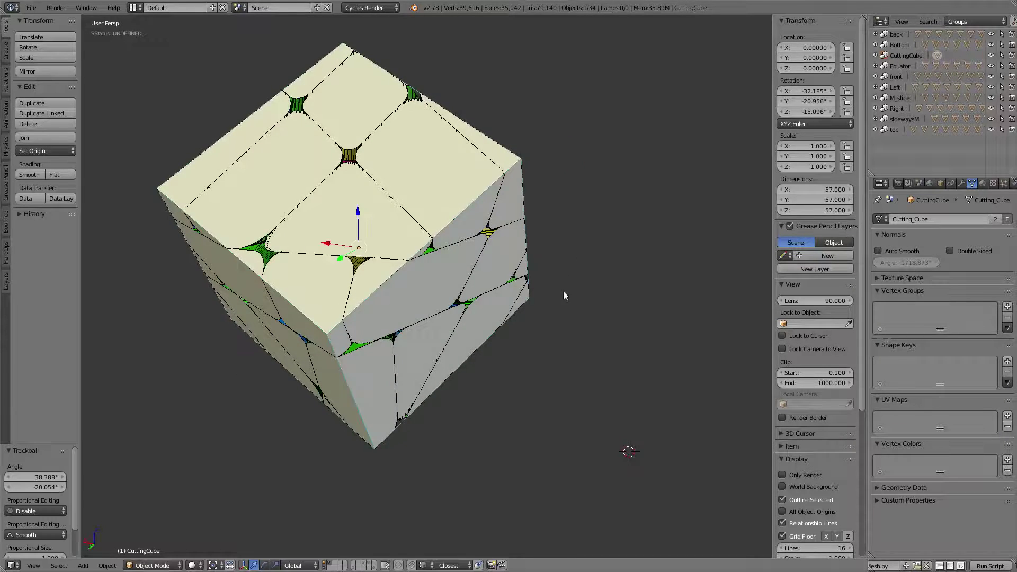
middle_click_drag(554, 292, 390, 187)
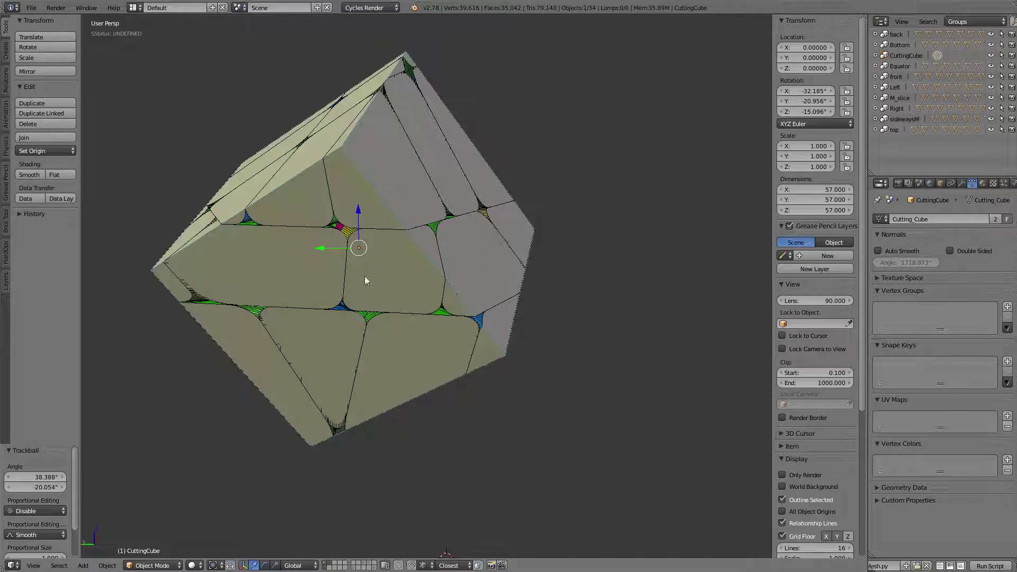
middle_click_drag(393, 363, 545, 281)
scroll(545, 280, "down", 5)
Clear the cutting cube's rotation, then select all objects and clear every piece's rotation
key("alt+r")
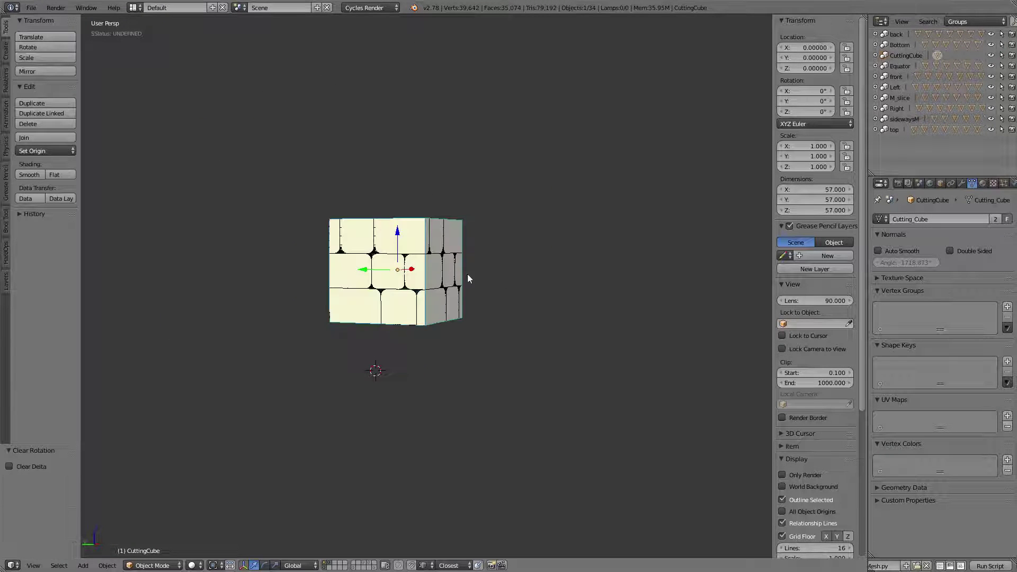
middle_click_drag(500, 277, 444, 276)
key("a")
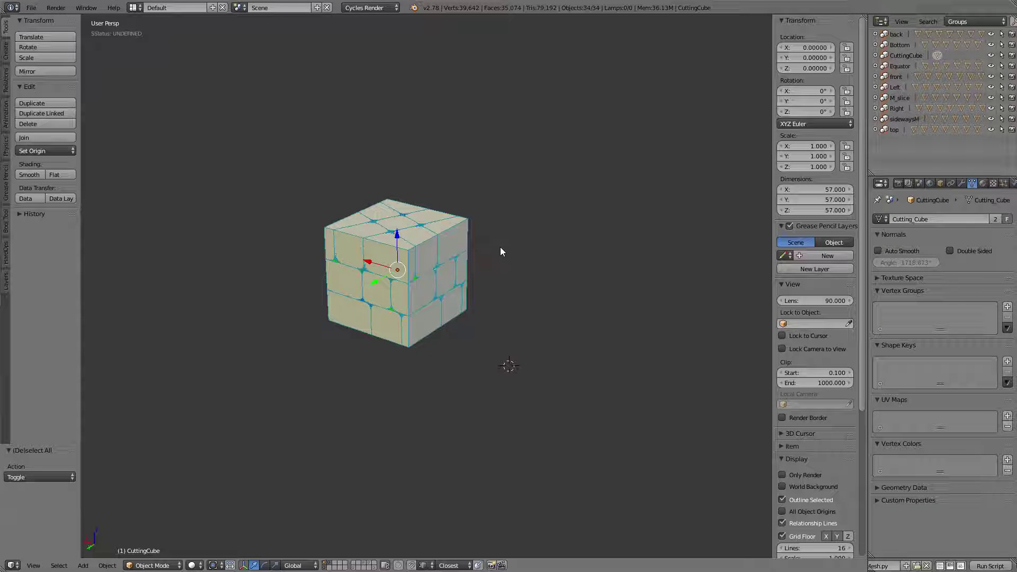
key("alt+r")
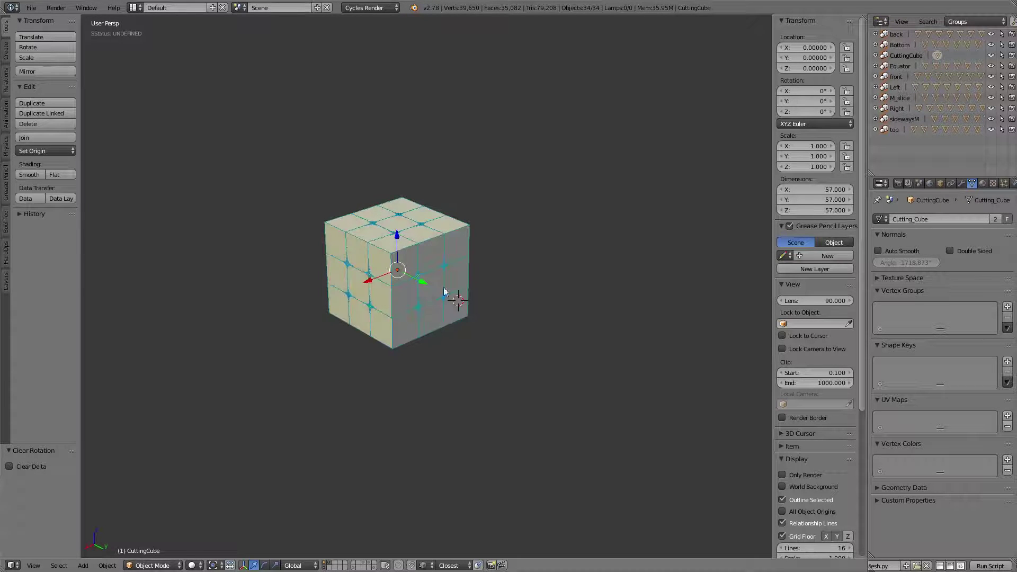
scroll(449, 275, "up", 3)
middle_click_drag(449, 273, 430, 281, "shift")
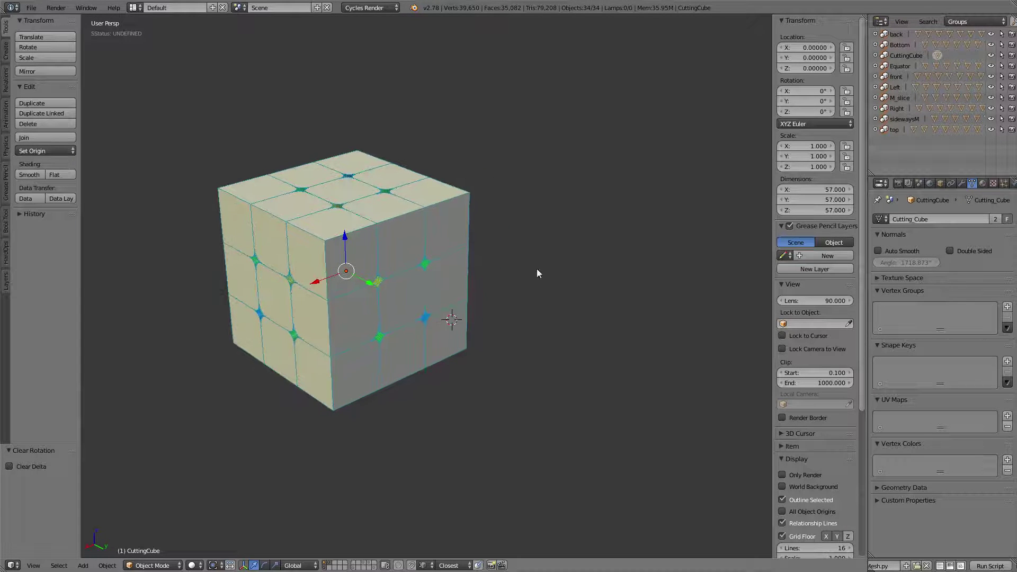
middle_click_drag(537, 269, 493, 247, "shift")
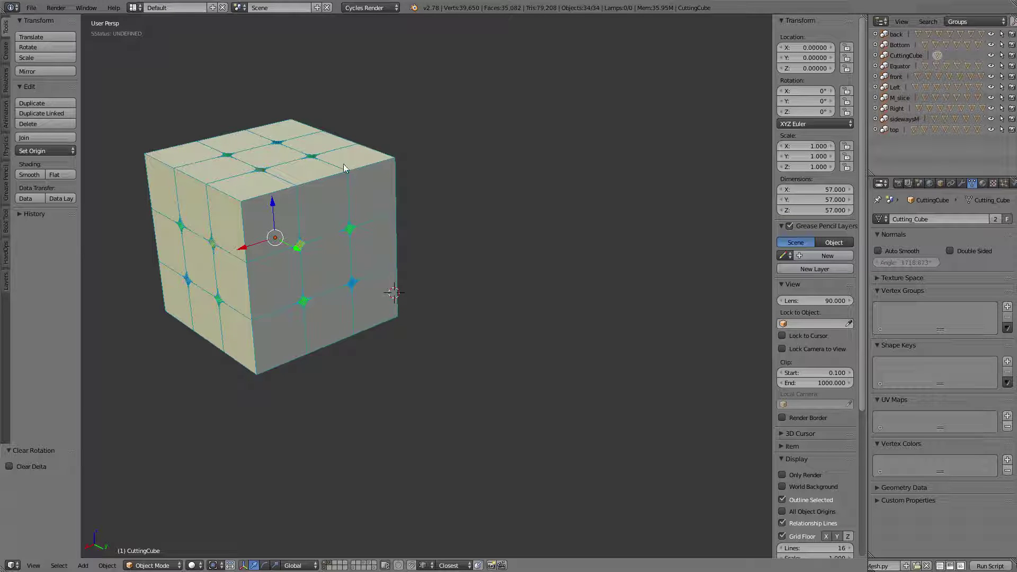
middle_click_drag(320, 449, 371, 468)
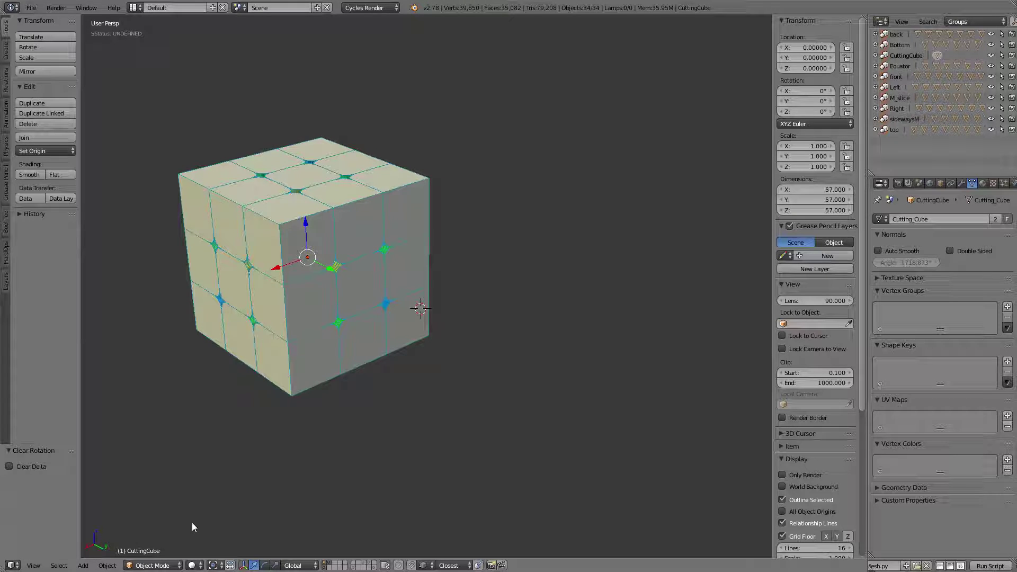